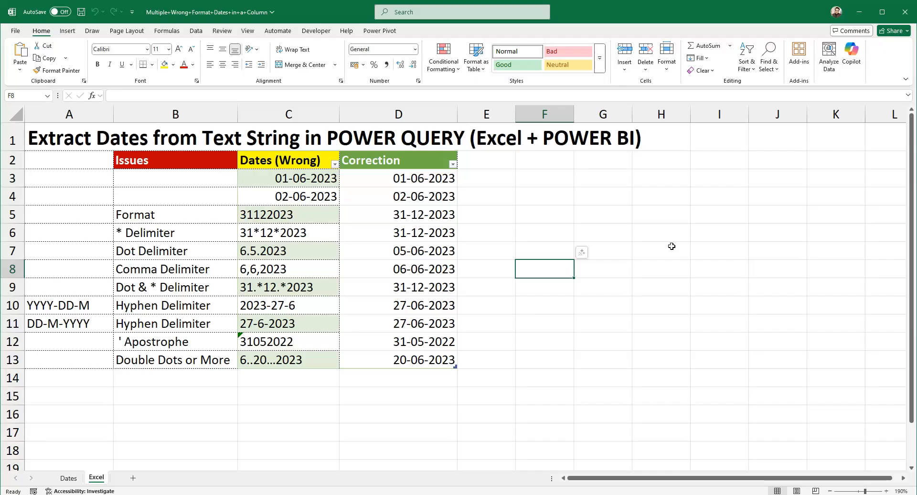
Examine the faulty entries in the Dates (Wrong) column on the Excel sheet against their issues and corrections
left_click(68, 478)
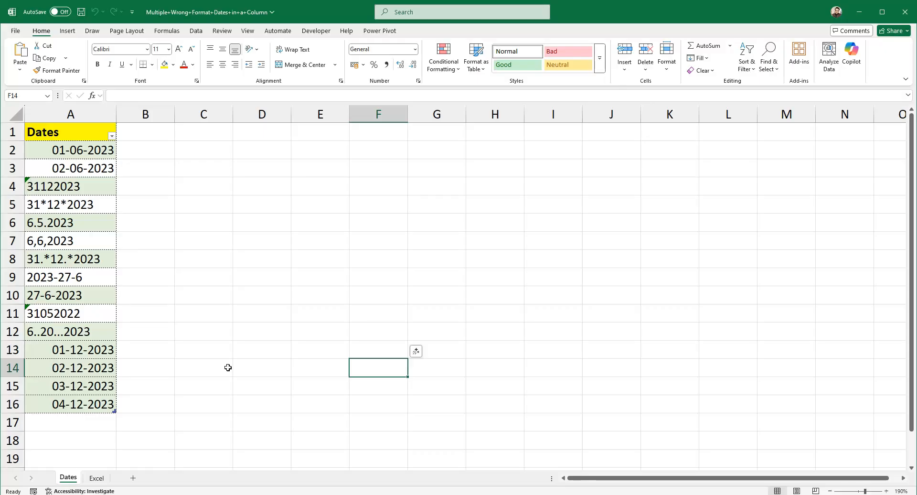
left_click(96, 477)
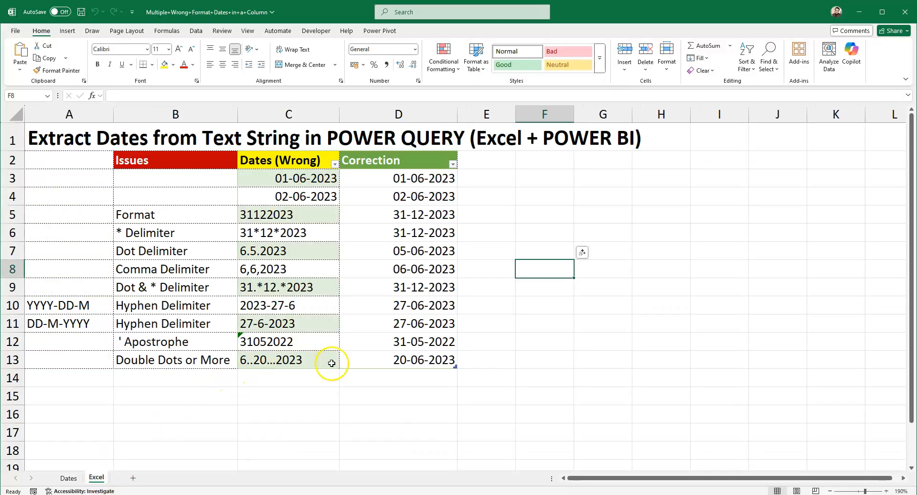
left_click_drag(368, 178, 376, 343)
left_click(308, 208)
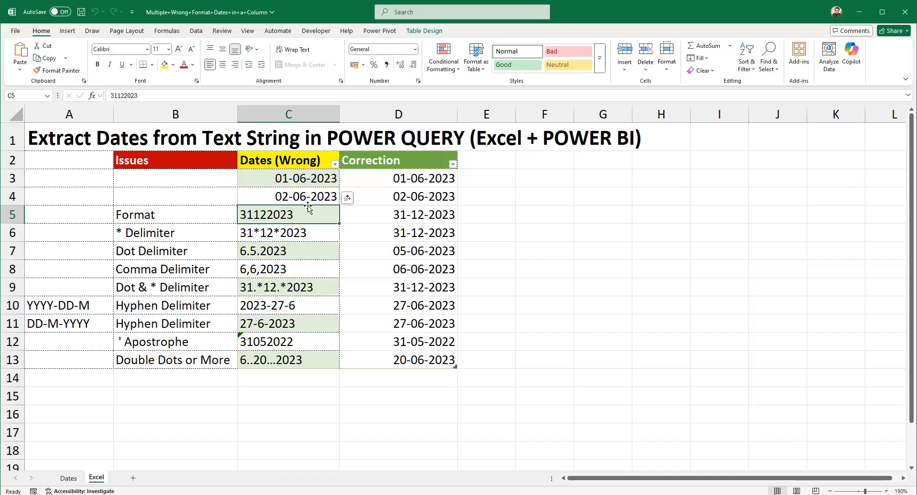
left_click(292, 233)
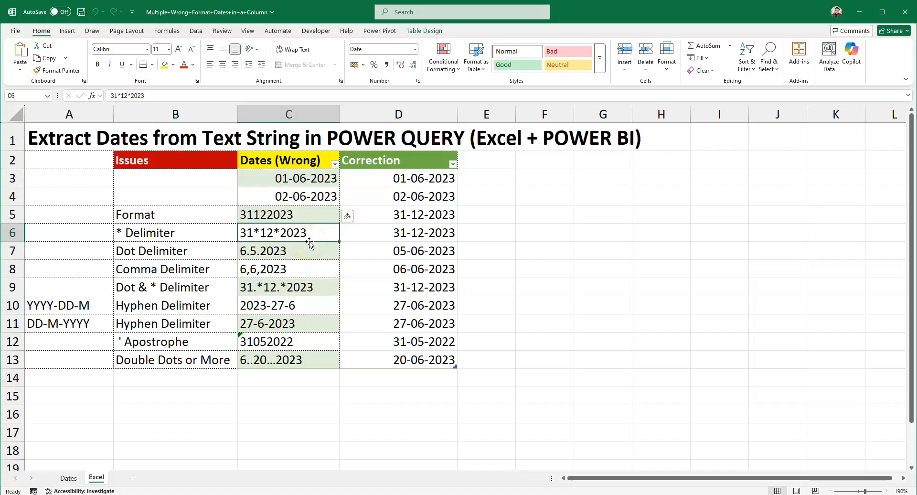
left_click(299, 250)
left_click(287, 277)
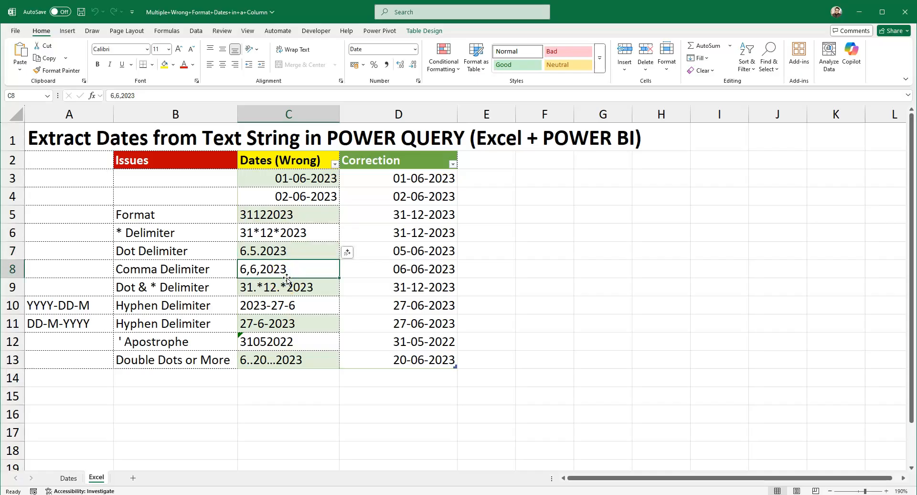
left_click(277, 306)
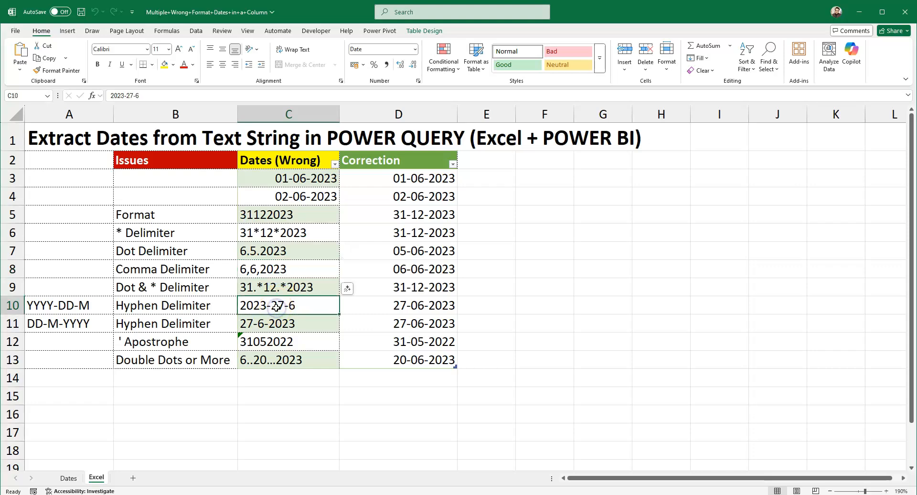
left_click(271, 327)
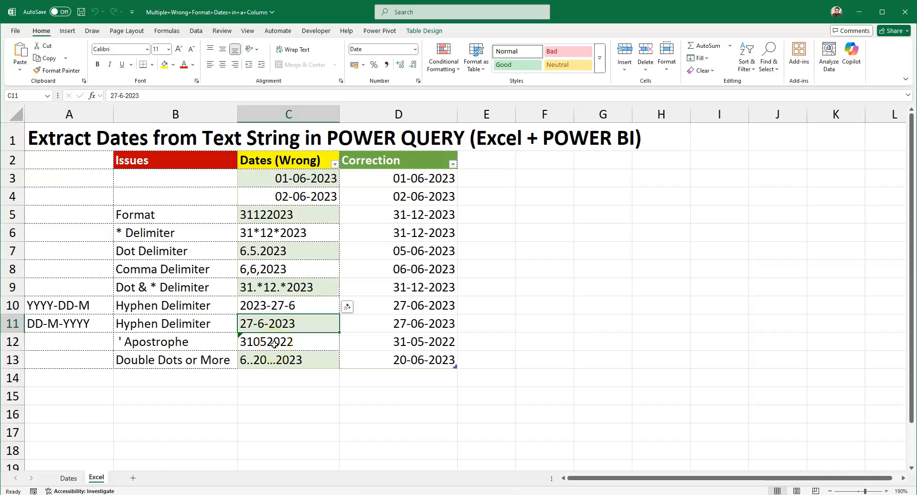
left_click(276, 345)
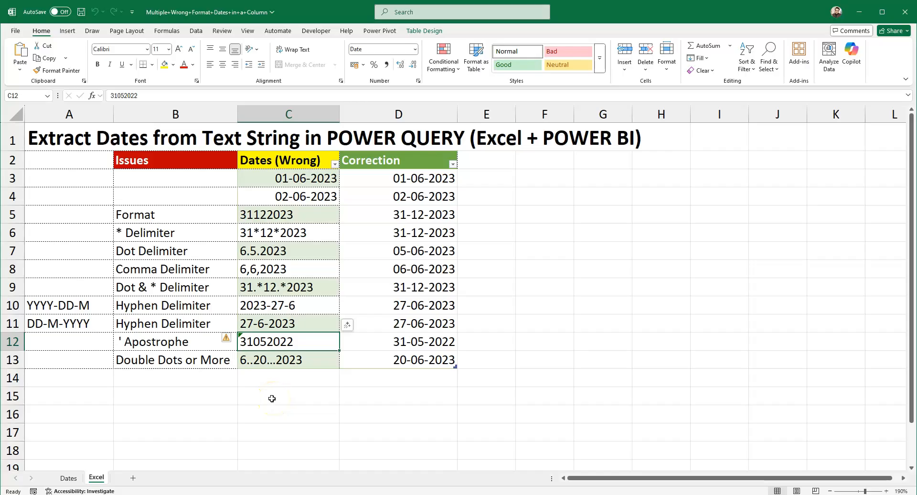
left_click(271, 398)
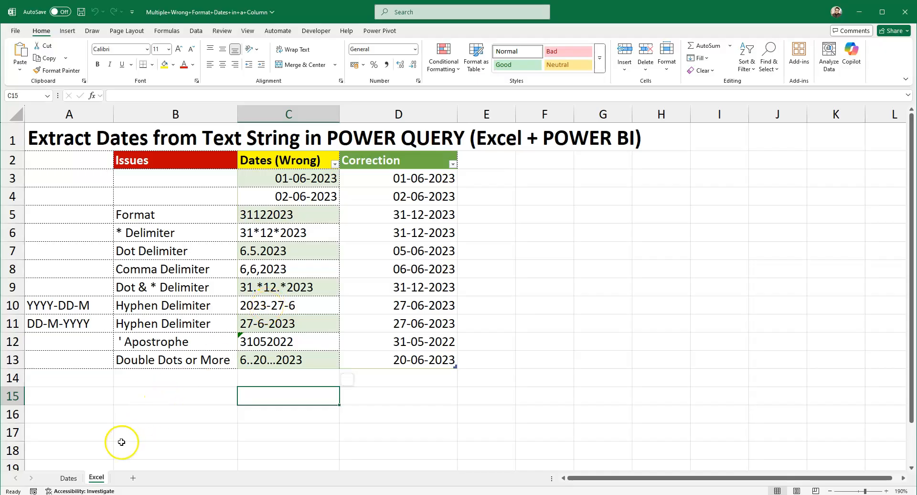
Load the Dates table from the Dates sheet into the Power Query Editor
left_click(68, 477)
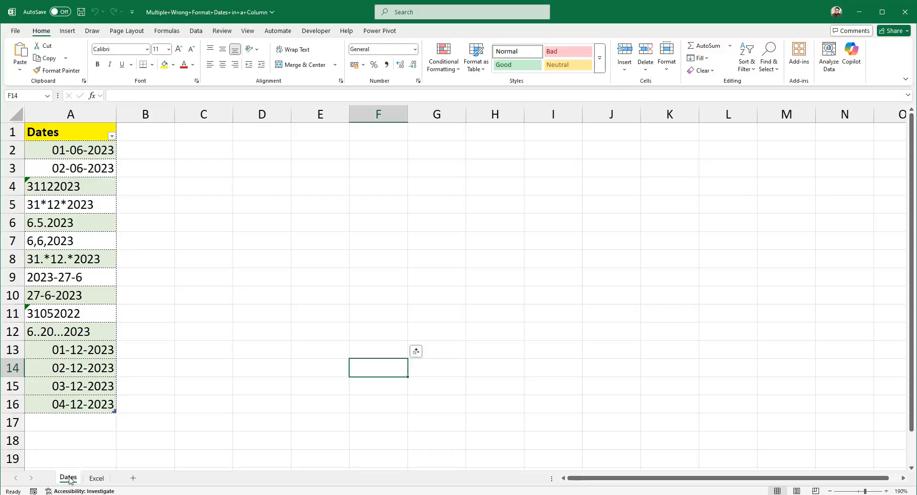
left_click(96, 477)
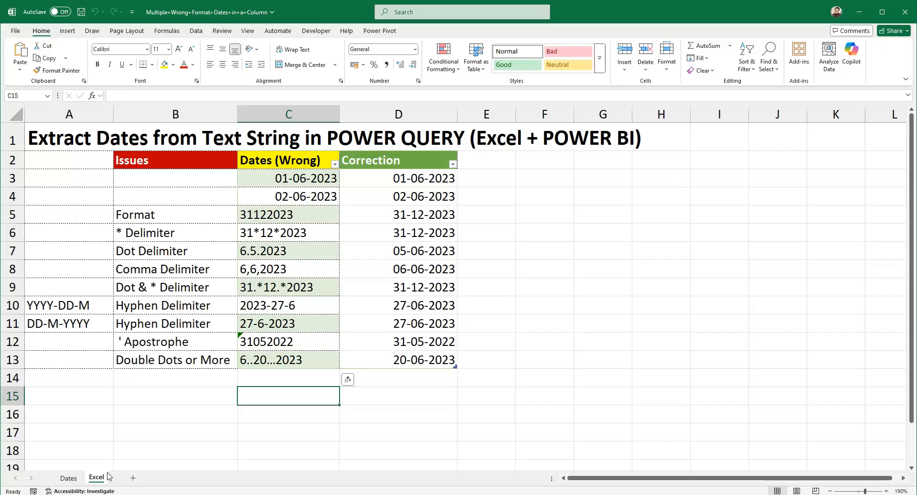
left_click(68, 478)
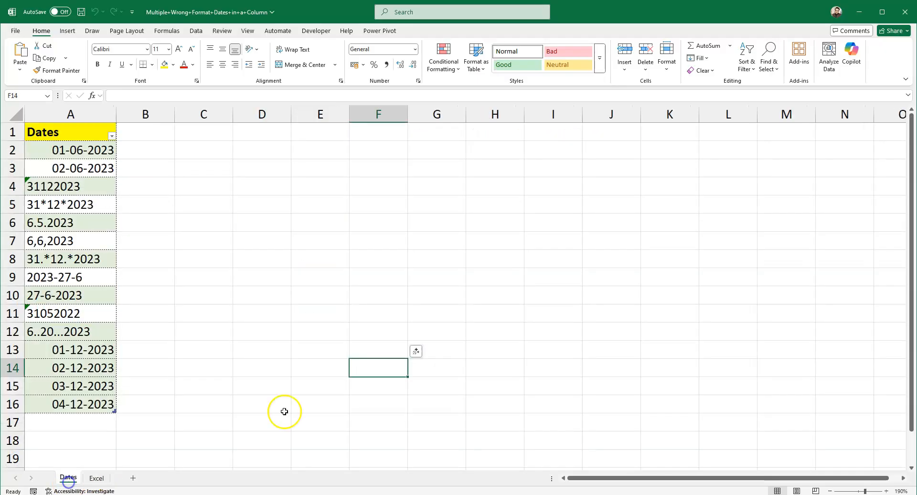
left_click(198, 206)
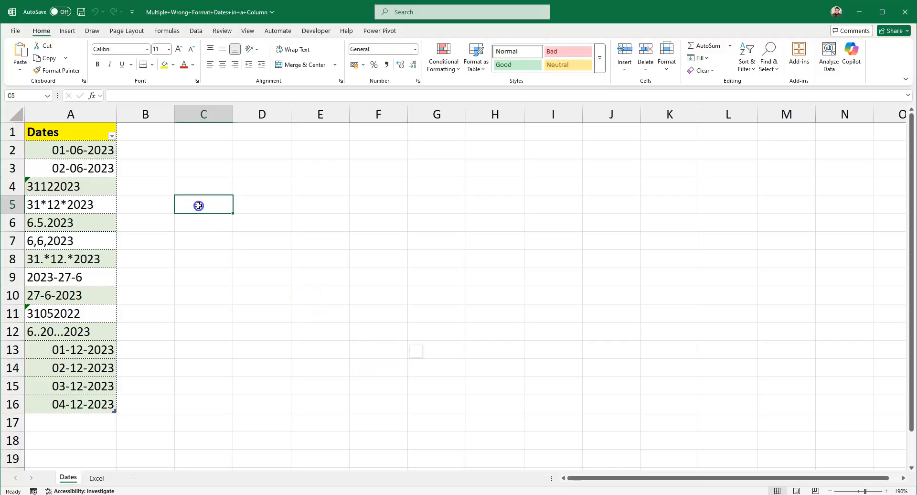
left_click(84, 132)
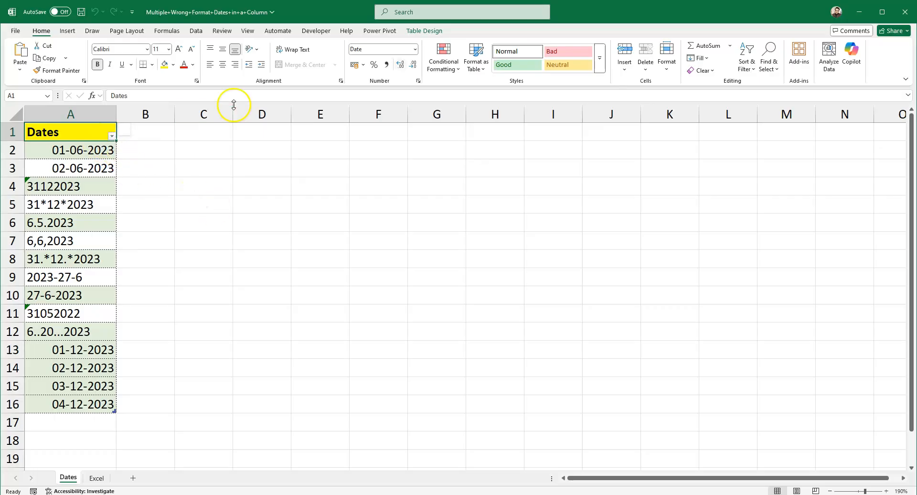
left_click(432, 30)
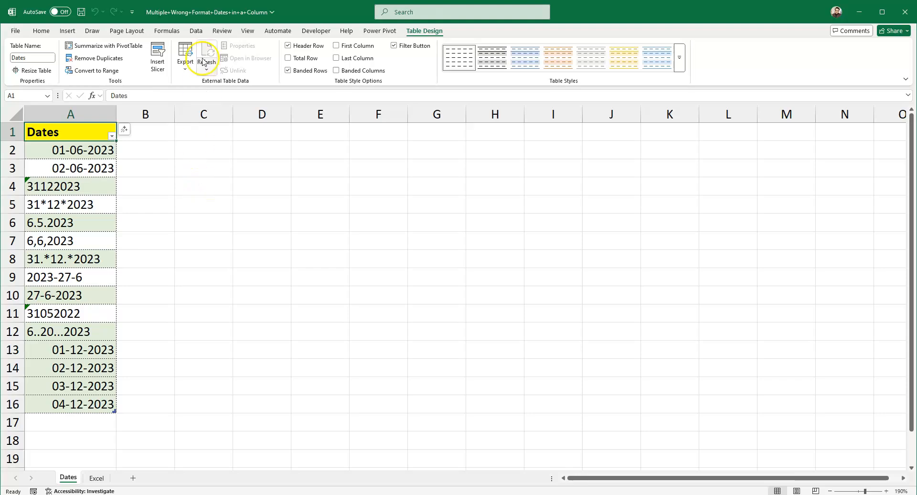
left_click(199, 33)
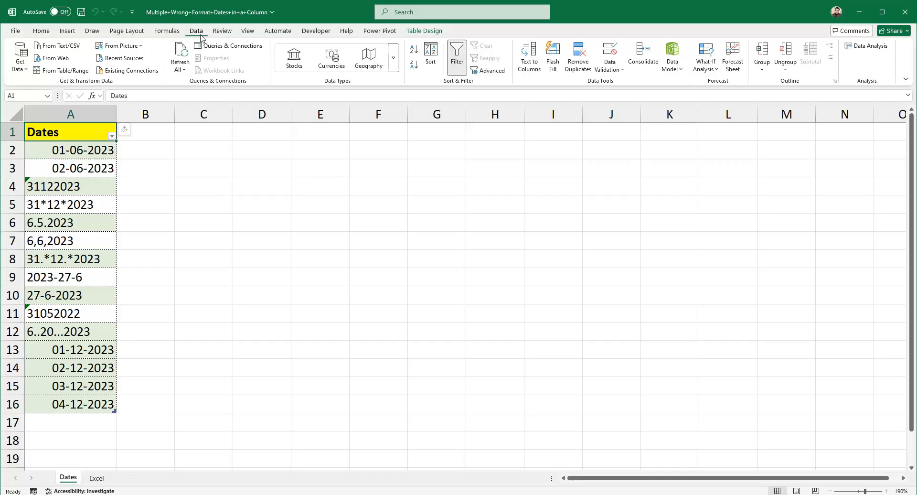
left_click(59, 75)
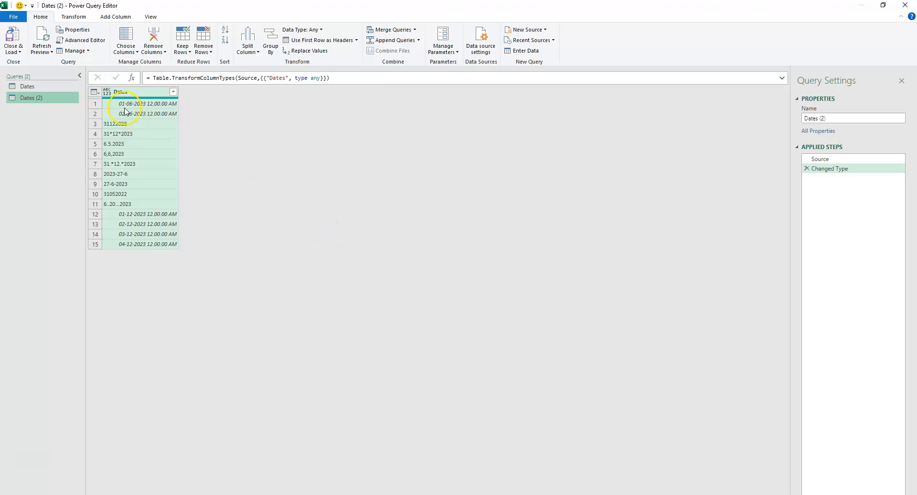
Try the Date data type on the Dates column and delete the Changed Type step from the query
left_click(109, 99)
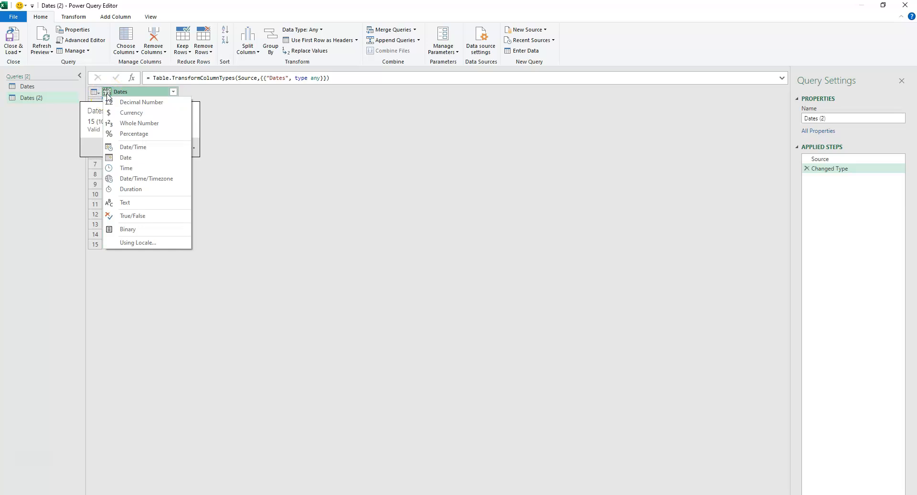
left_click(129, 158)
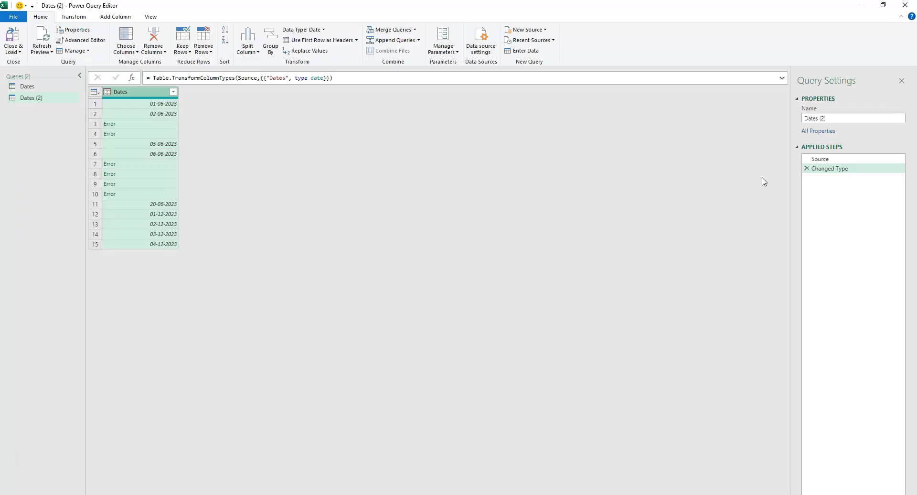
left_click(806, 168)
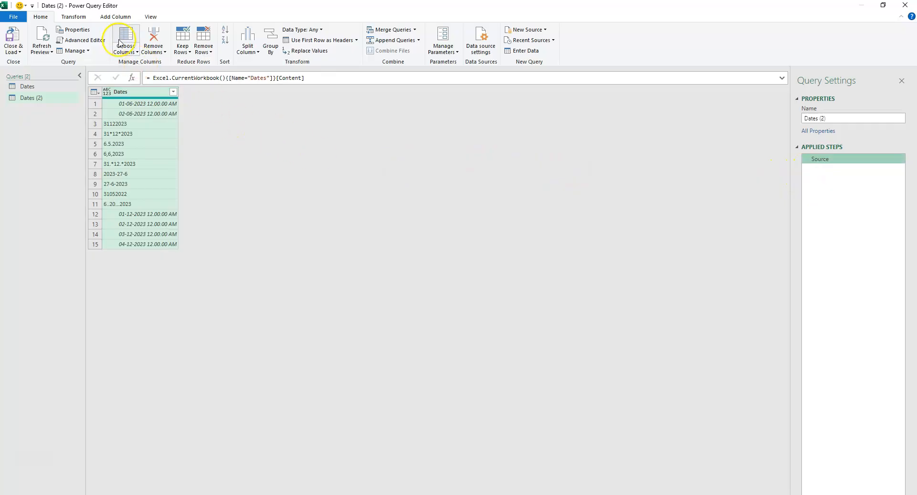
left_click(120, 17)
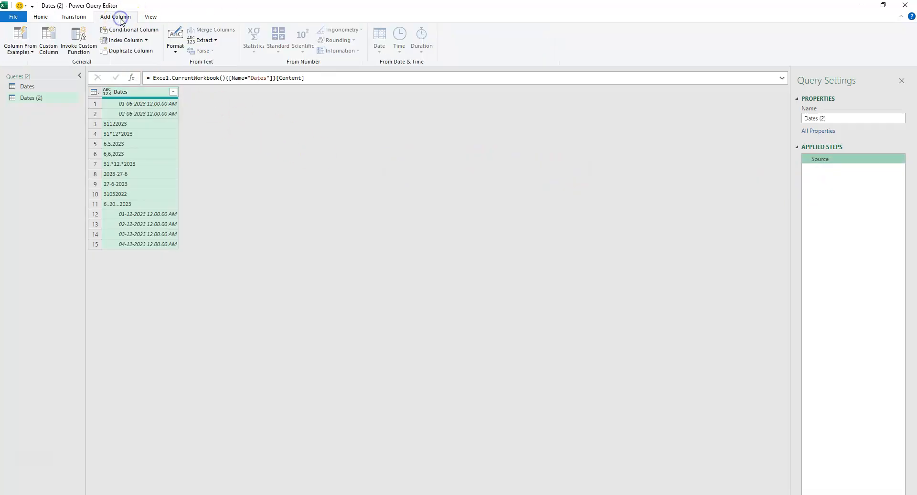
left_click(50, 46)
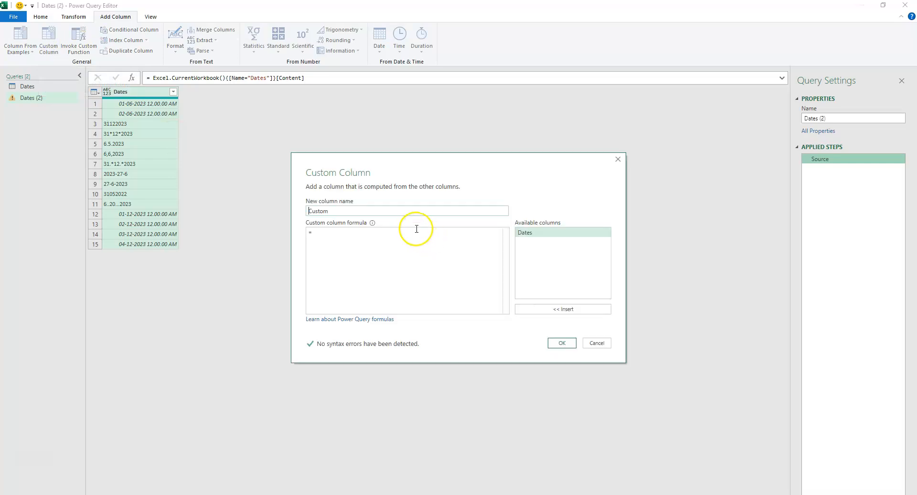
left_click_drag(327, 211, 302, 210)
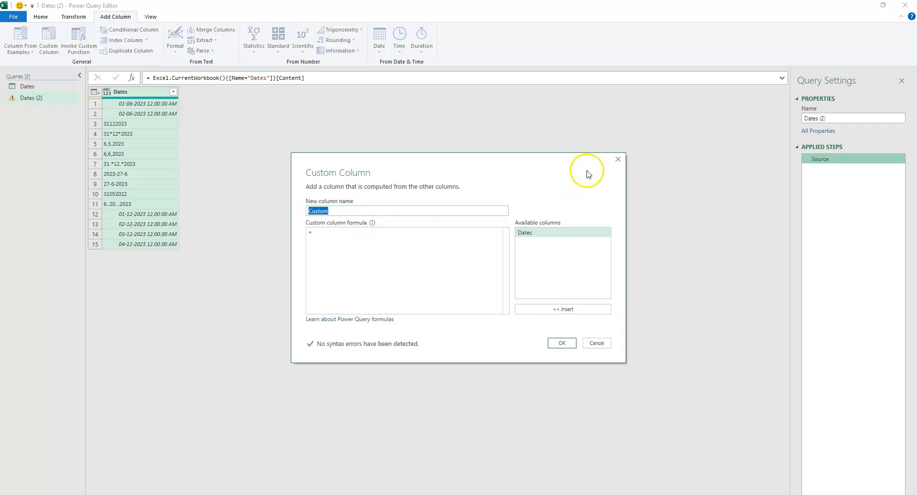
left_click(618, 159)
Switch to the browser and read the Date.FromText reference page on Microsoft Learn, including its syntax, options and examples
left_click(186, 494)
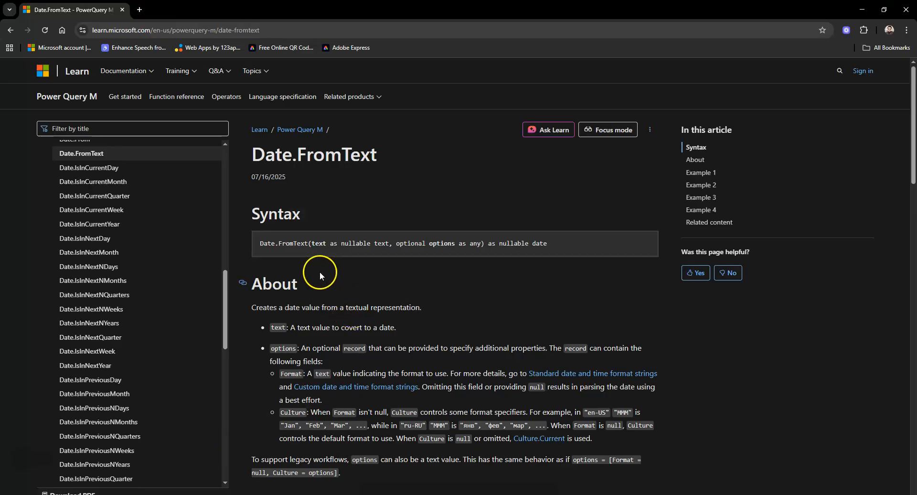
triple_click(403, 153)
left_click(403, 184)
scroll(415, 273, "down", 3)
scroll(414, 273, "down", 7)
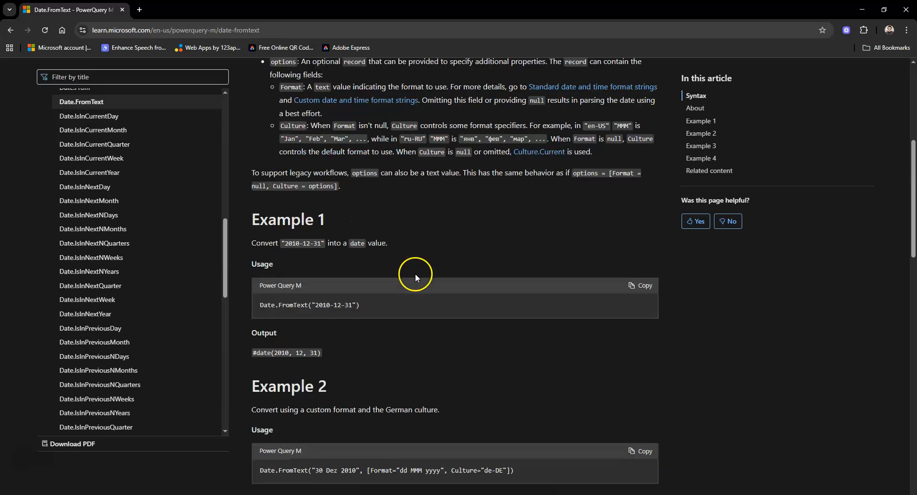
scroll(317, 268, "down", 8)
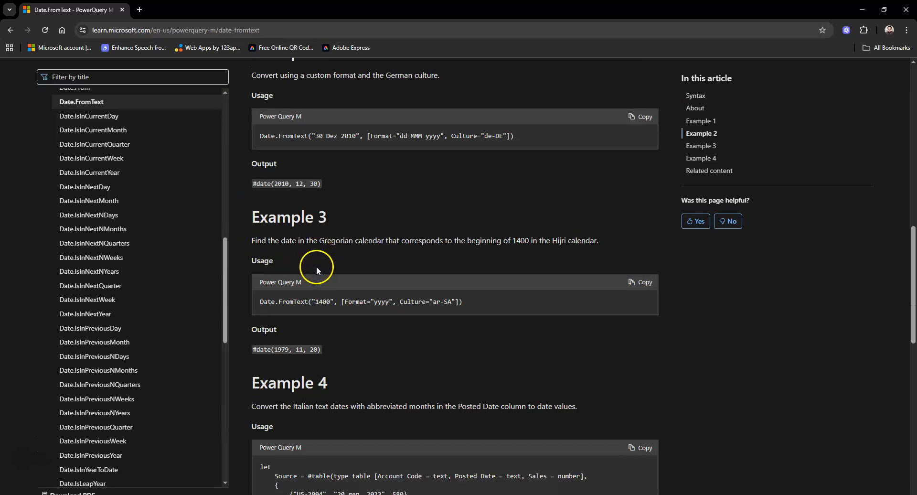
scroll(309, 301, "down", 8)
scroll(370, 290, "up", 18)
scroll(426, 299, "up", 8)
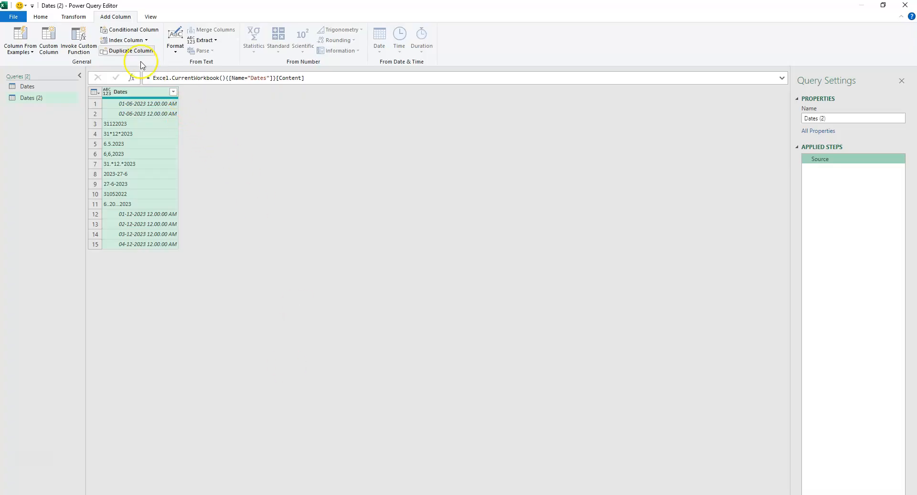
Start a new custom column in the Dates (2) query in Power Query and name it Correct Dates
left_click(48, 39)
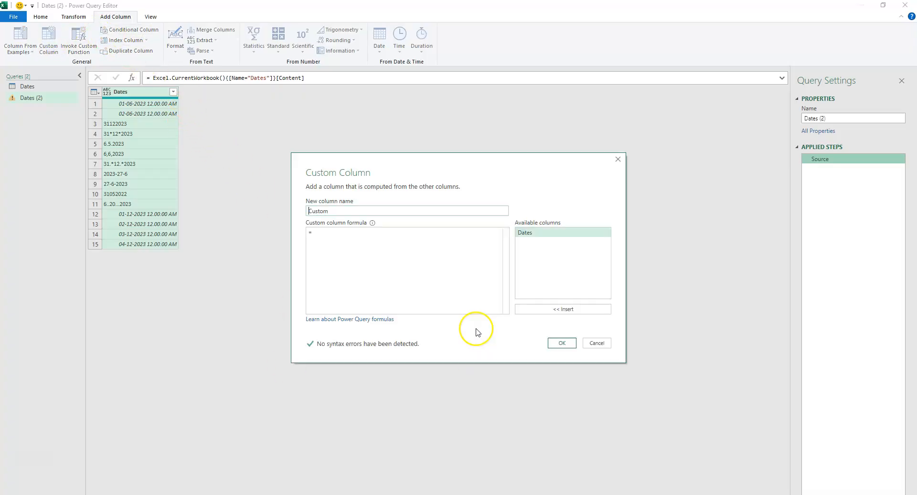
left_click_drag(380, 211, 290, 212)
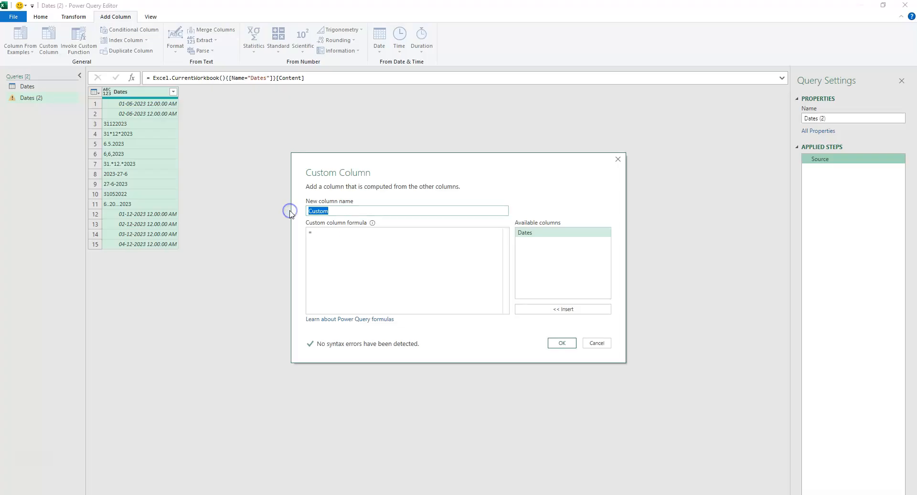
type("Cor")
type("rec")
type("t")
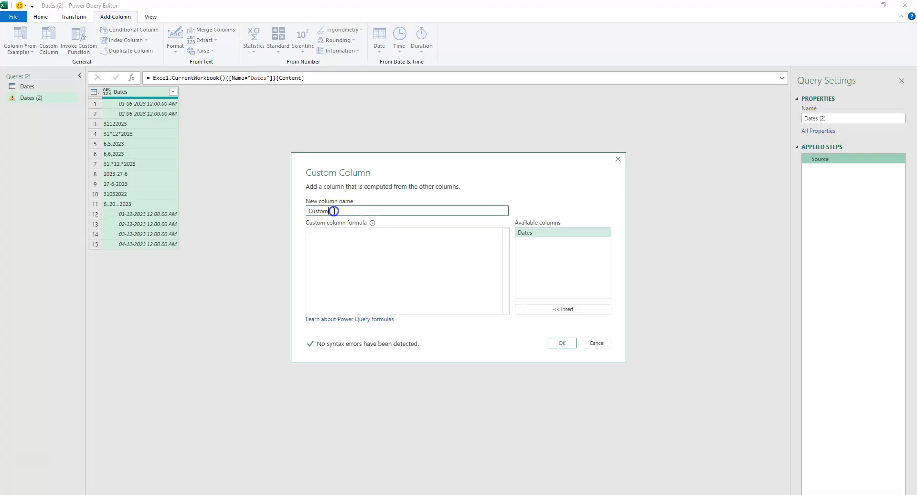
left_click_drag(272, 209, 294, 210)
type("Correct Dates")
left_click(326, 220)
left_click(343, 235)
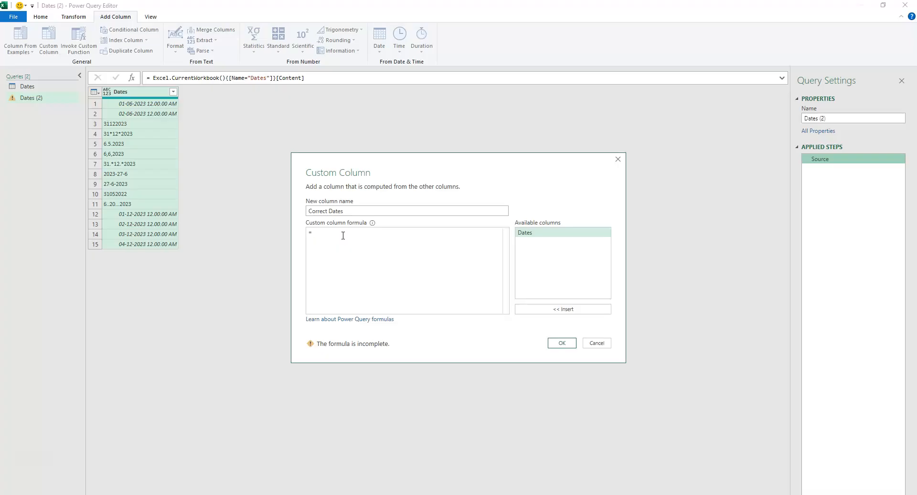
Enter the formula Date.FromText([Dates]) for the Correct Dates column and add the column to the query
type("Da")
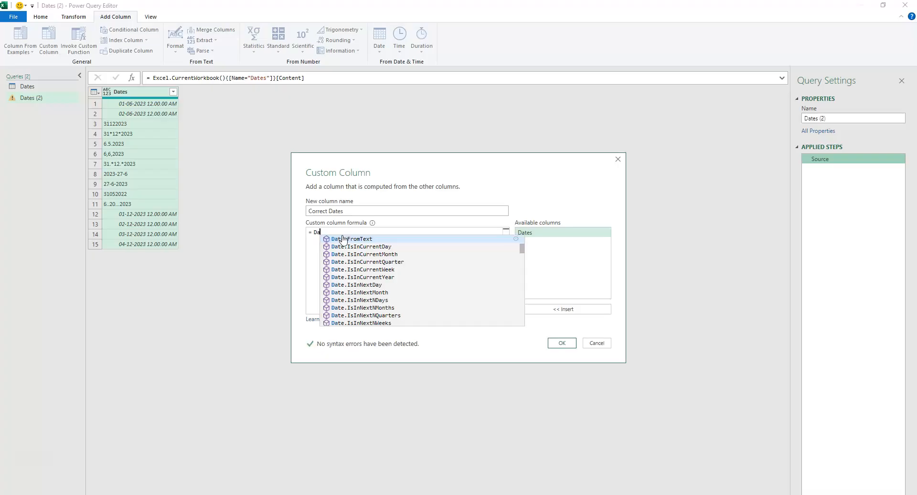
left_click(344, 239)
type("(")
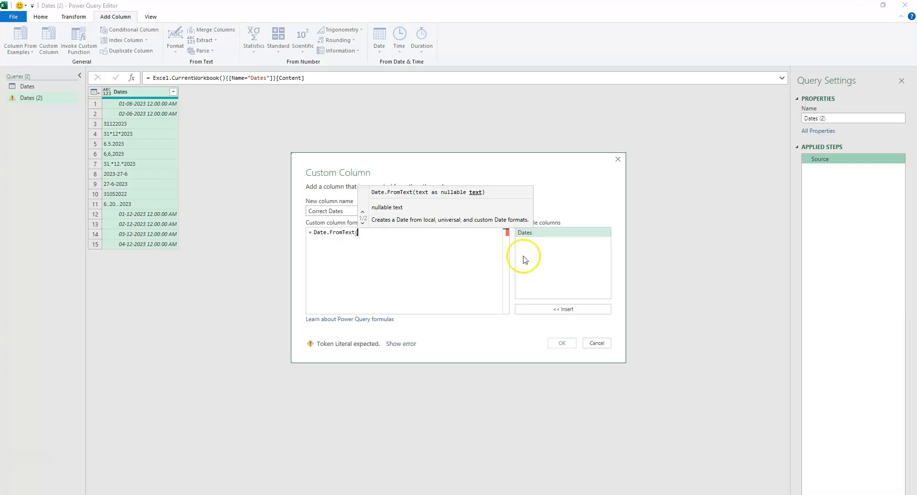
double_click(543, 232)
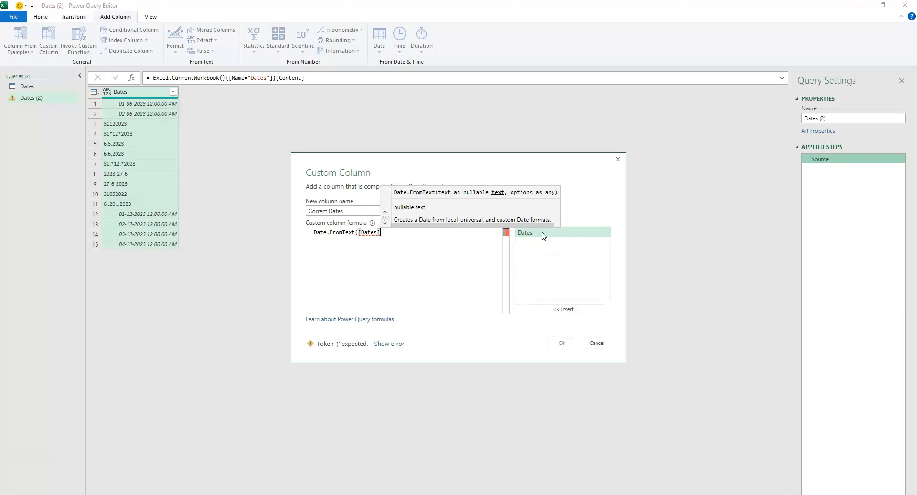
type(")")
left_click(561, 342)
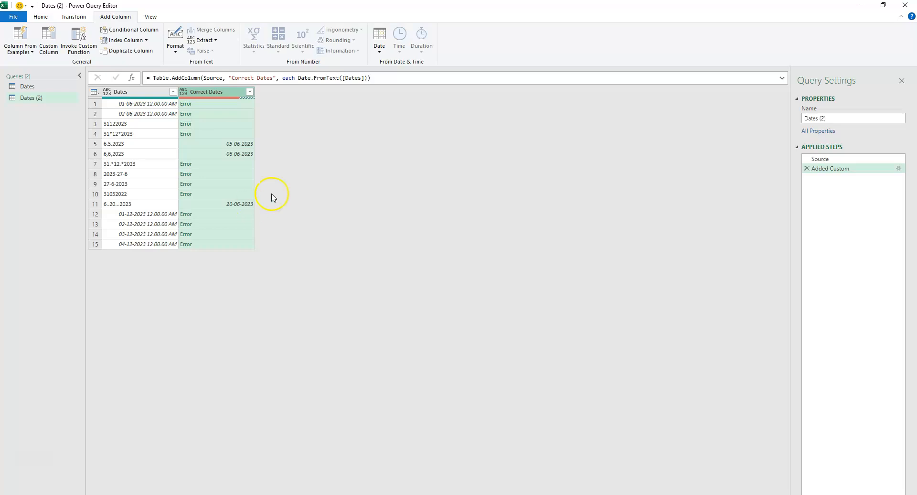
Add the option [Format="dd*MM*yyyy"] as the second argument of Date.FromText in the Correct Dates formula and apply it
left_click(283, 79)
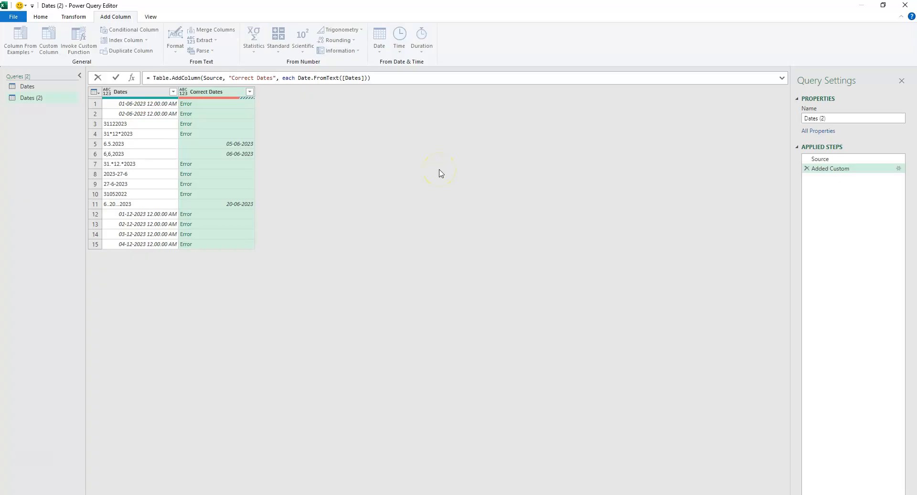
key("shift+Return")
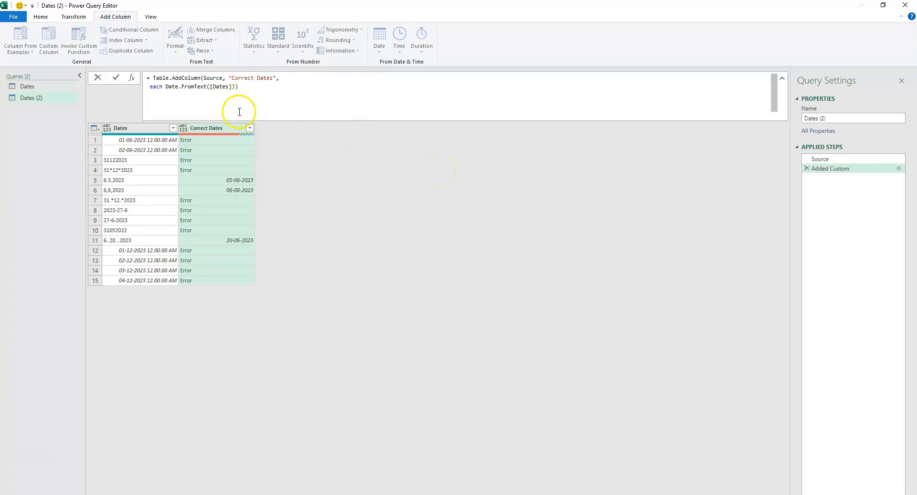
left_click(237, 87)
key("BackSpace")
type(",")
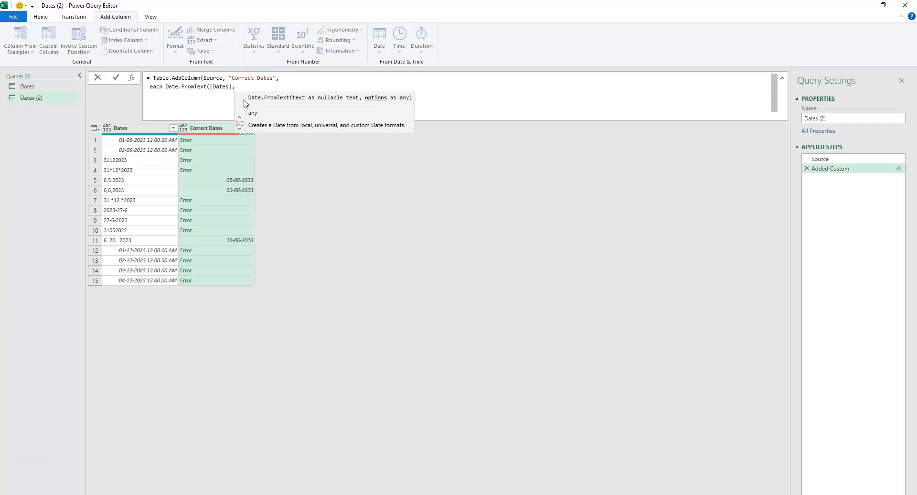
type(" [")
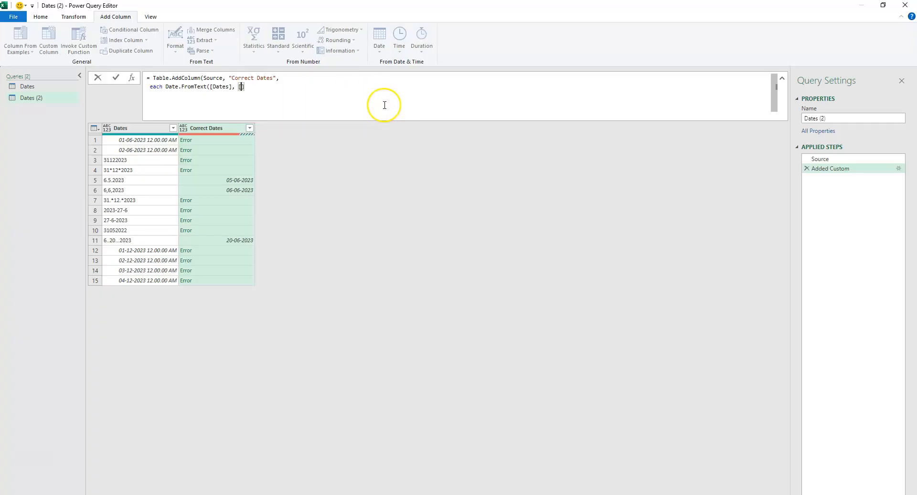
type("Format=\"")
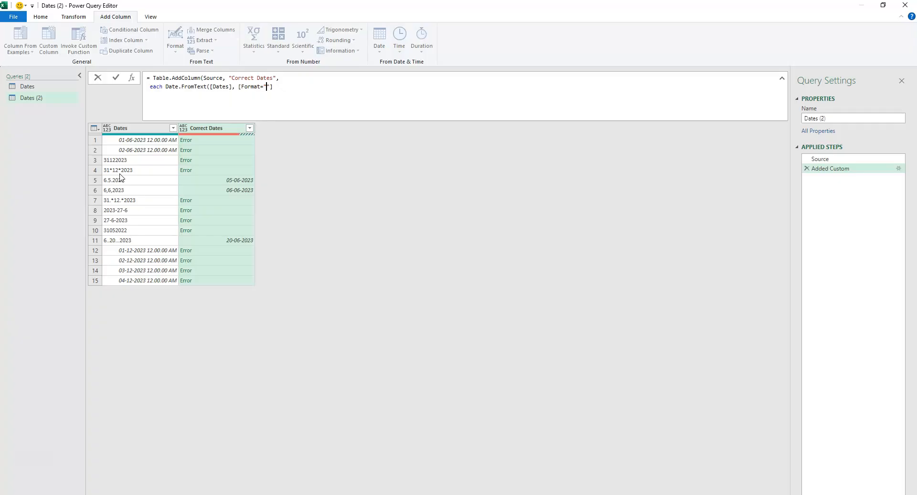
type("dd*MM*yyyy")
left_click(296, 86)
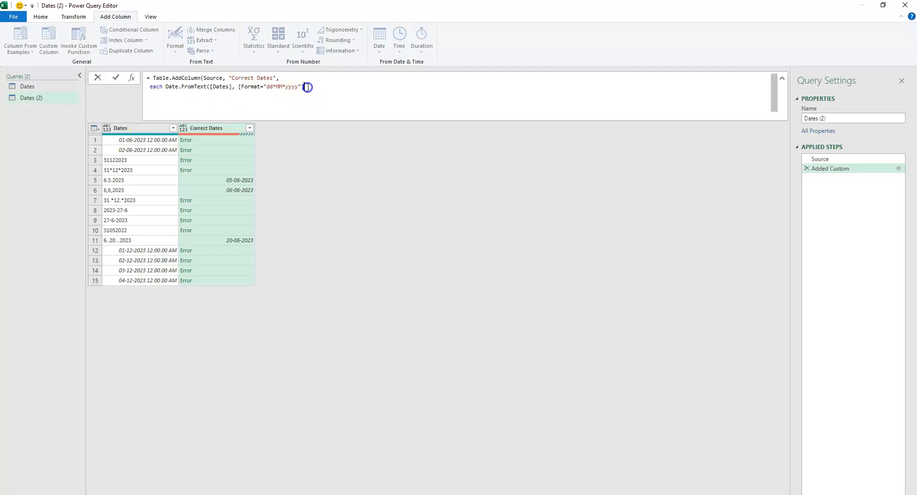
type("))")
key("Return")
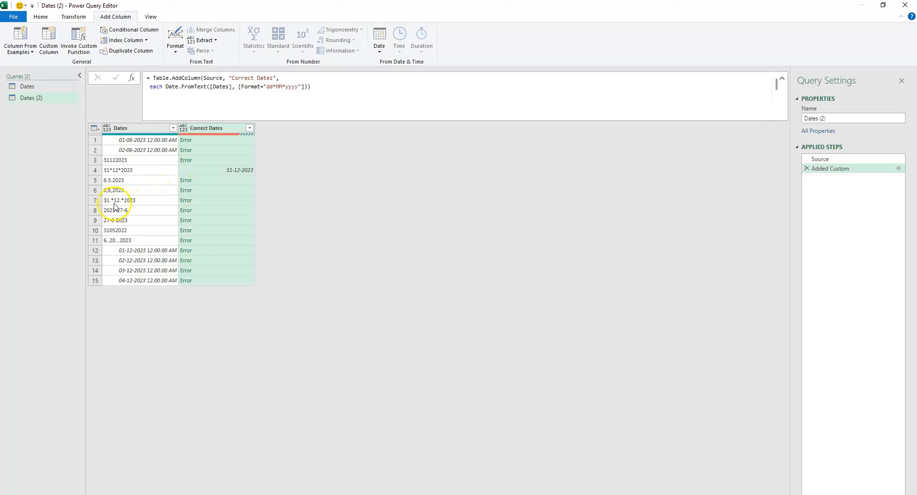
Change the format text in the Correct Dates formula to "dd.*MM.*yyyy" and apply it
left_click(274, 86)
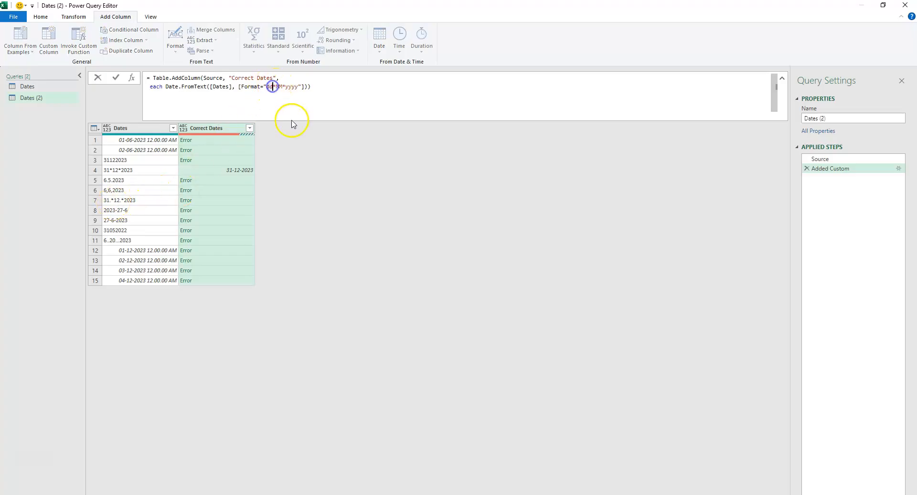
type(".")
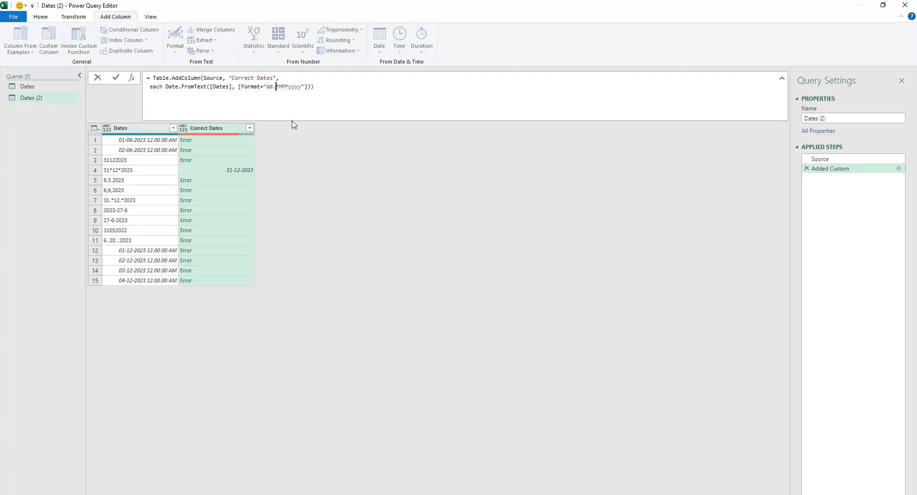
left_click(286, 88)
type(".")
key("Return")
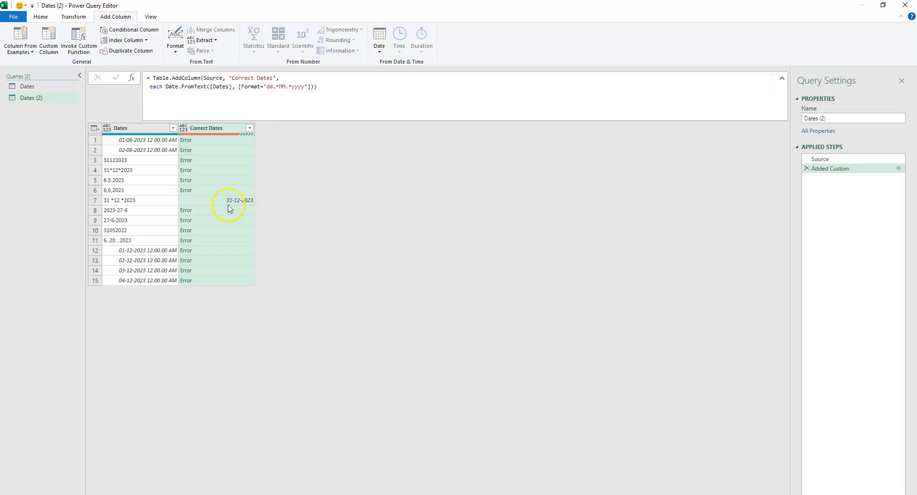
Replace the format text in the Correct Dates formula with "yyyy-dd-M" and apply it
left_click_drag(302, 88, 269, 88)
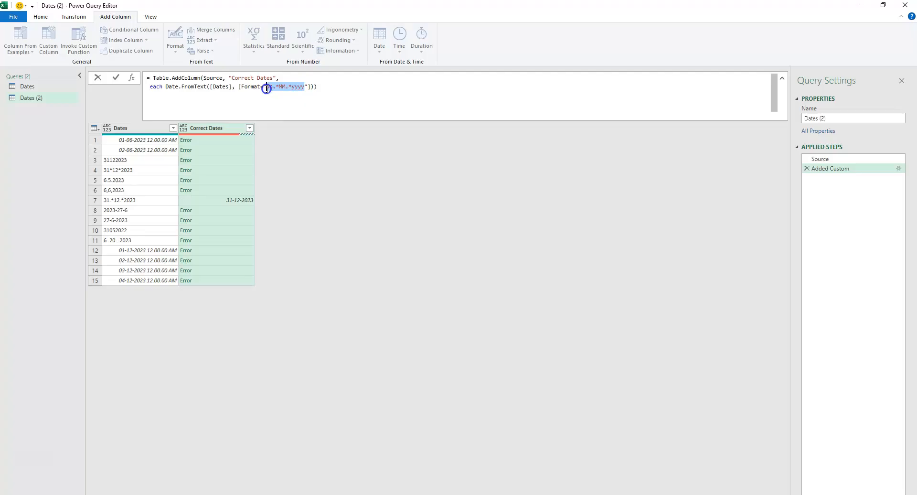
key("Delete")
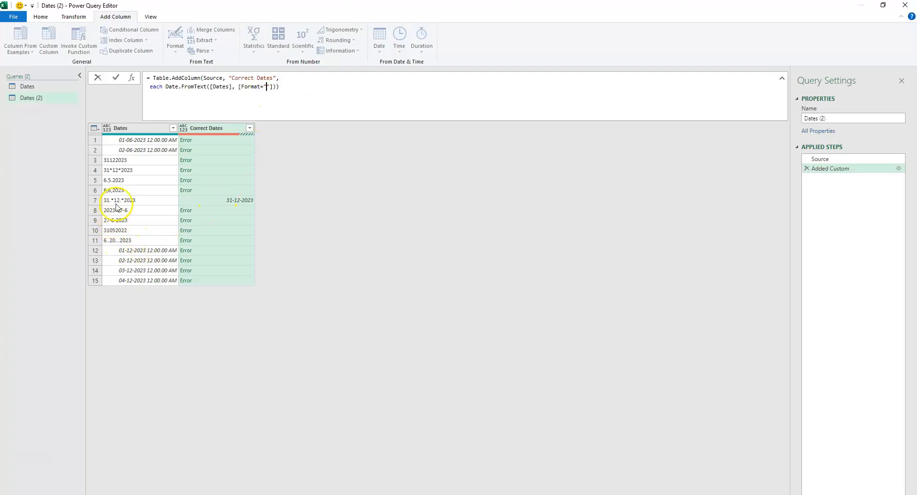
type("yyyy-dd-m")
key("Right")
key("Right")
key("BackSpace")
type("M")
key("Return")
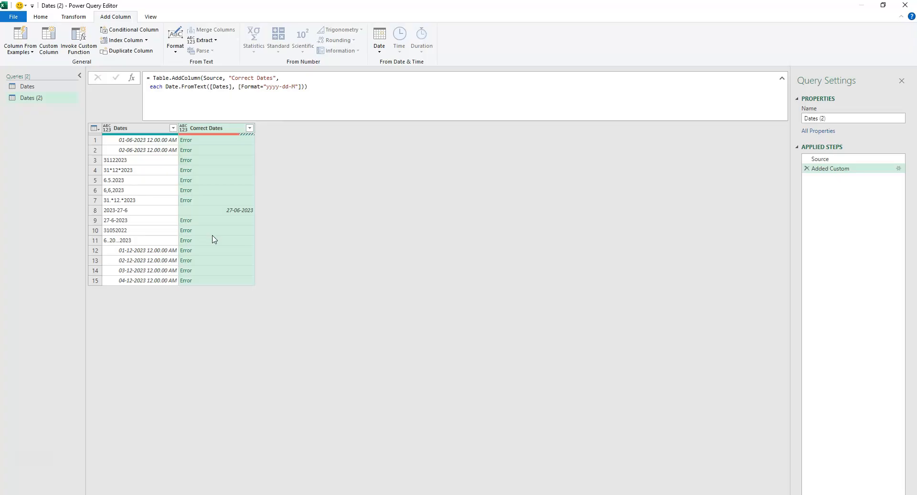
Put try before the Date.FromText expression on its own formula line and copy the expression
left_click(318, 88)
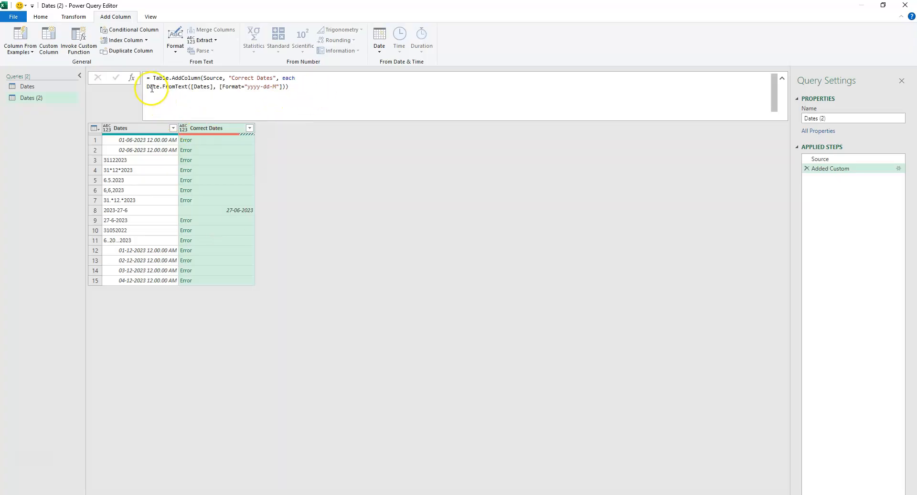
left_click(149, 87)
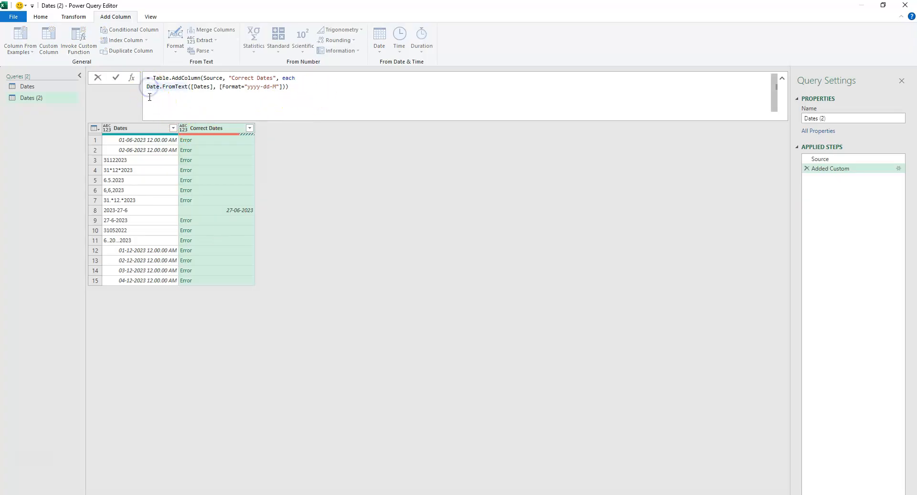
type("try")
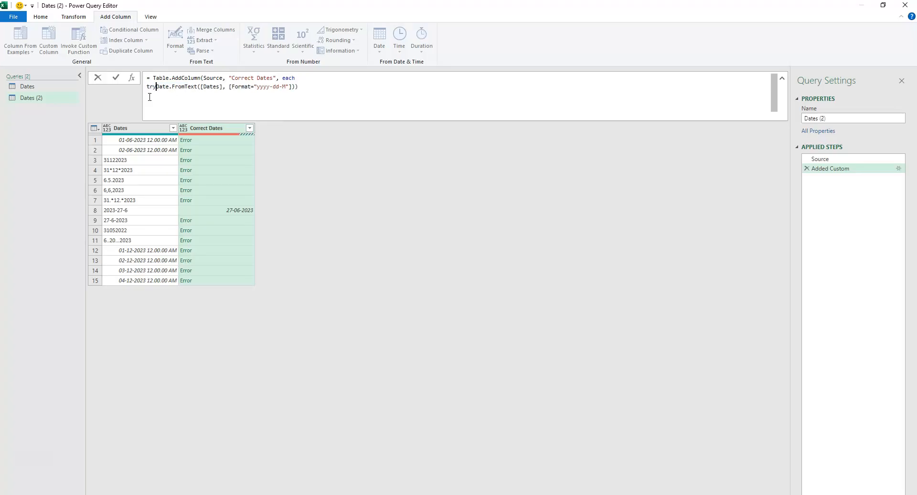
left_click(264, 111)
left_click_drag(307, 86, 160, 87)
key("ctrl+c")
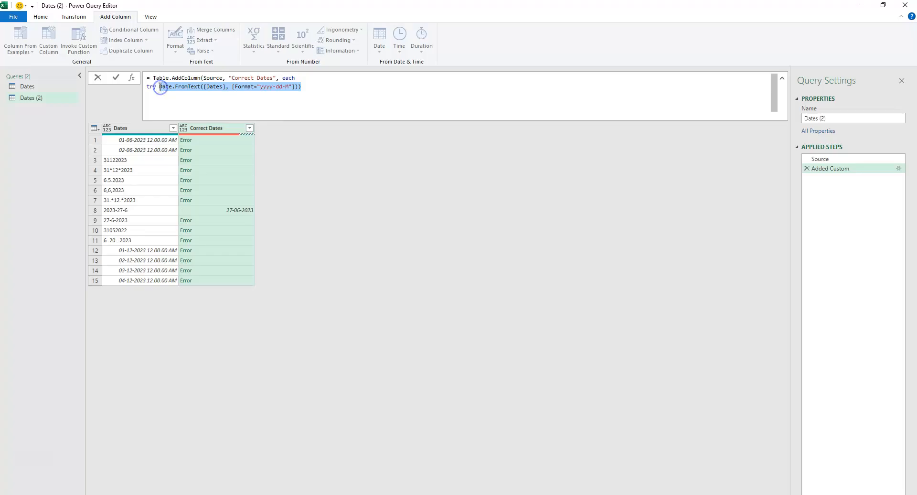
Add an otherwise try line with the copied Date.FromText expression and change its format to "dd*MM*yyyy"
left_click(176, 101)
key("BackSpace")
key("shift+Return")
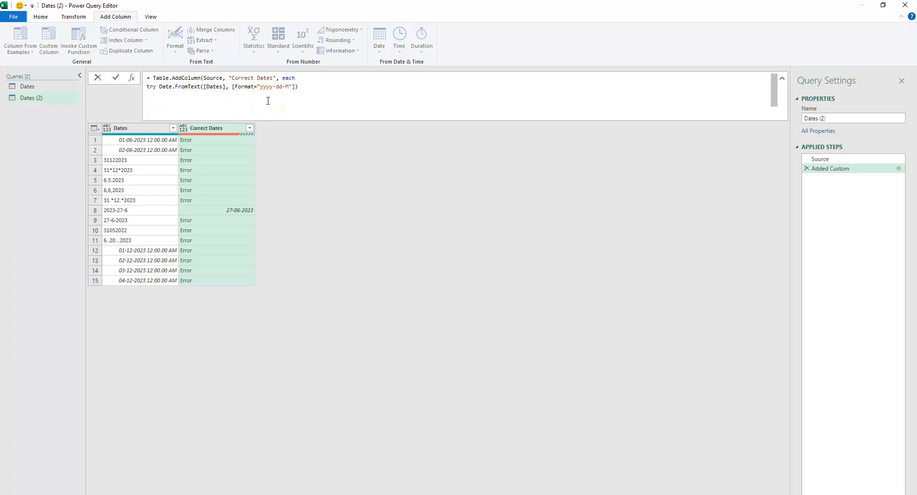
type("otherwise try")
key("ctrl+v")
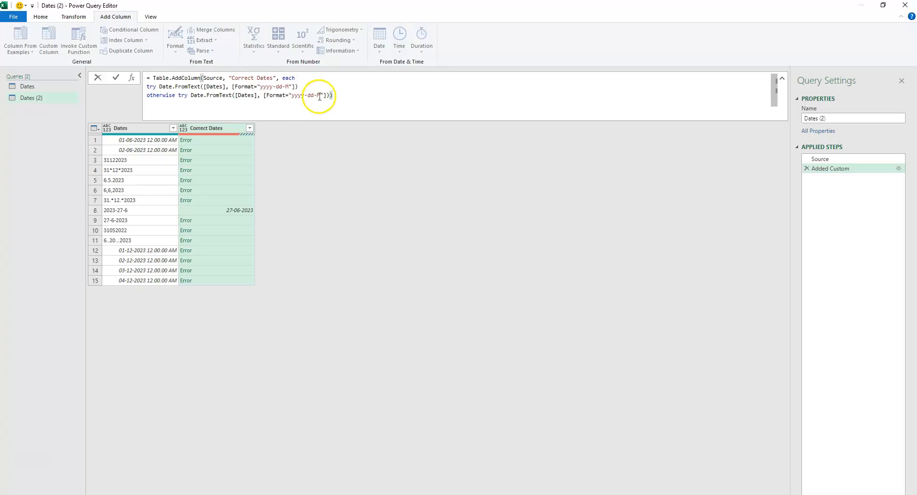
key("BackSpace")
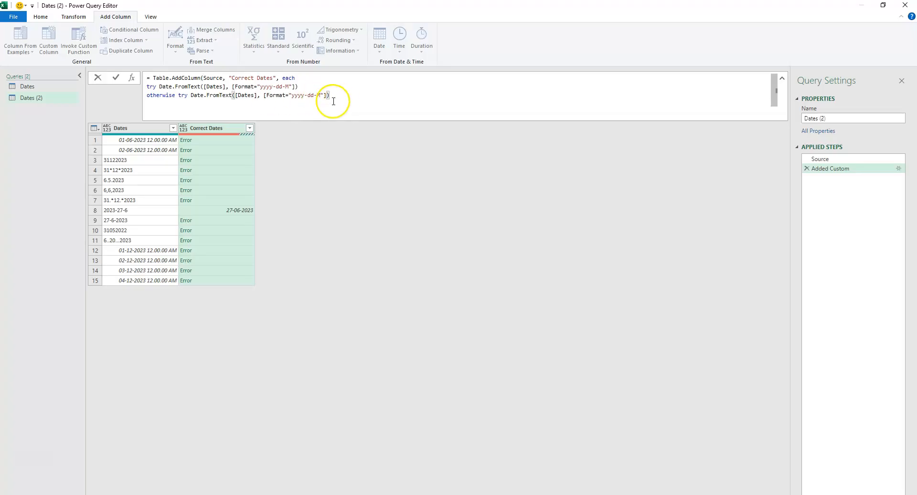
left_click(320, 96)
left_click_drag(320, 97, 293, 96)
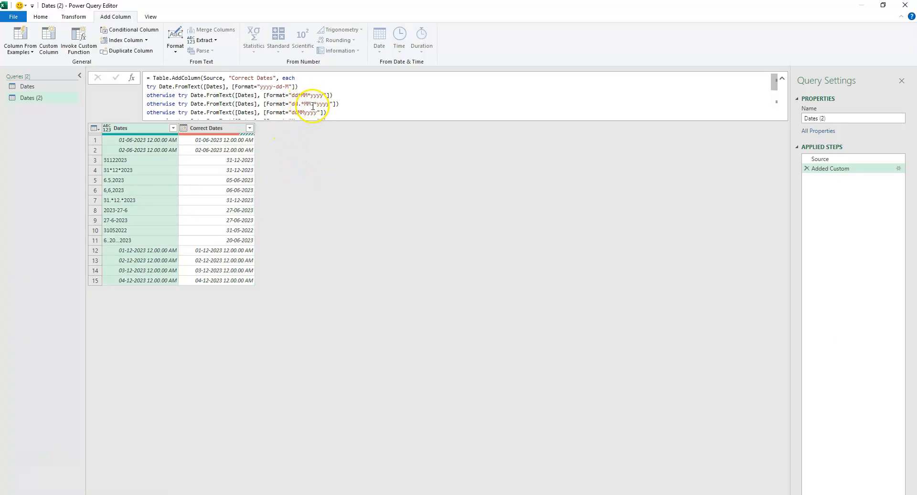
Review the full chain of try and otherwise lines in the Correct Dates formula, from the first format to the closing type date
scroll(322, 102, "down", 5)
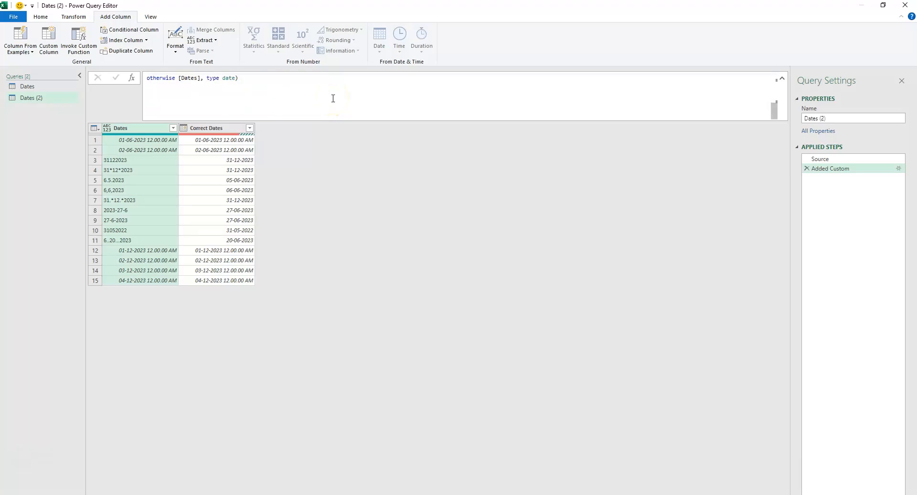
scroll(333, 98, "up", 5)
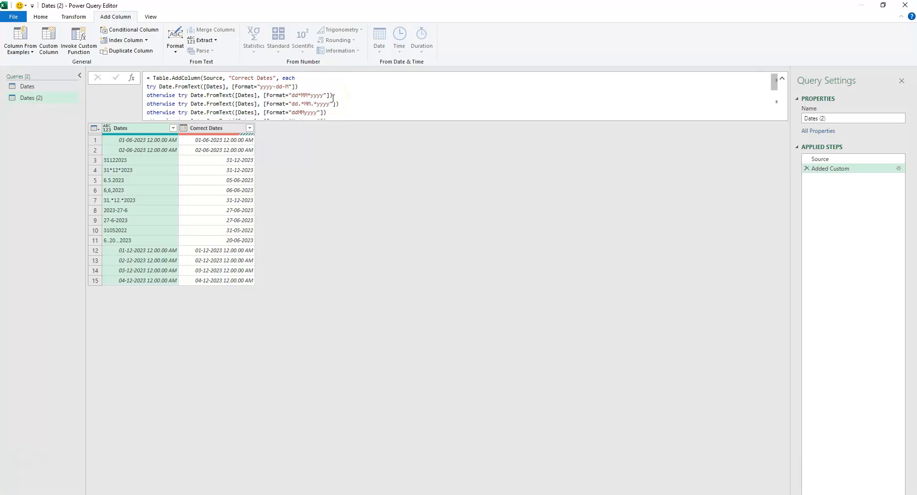
left_click(292, 100)
left_click(360, 104)
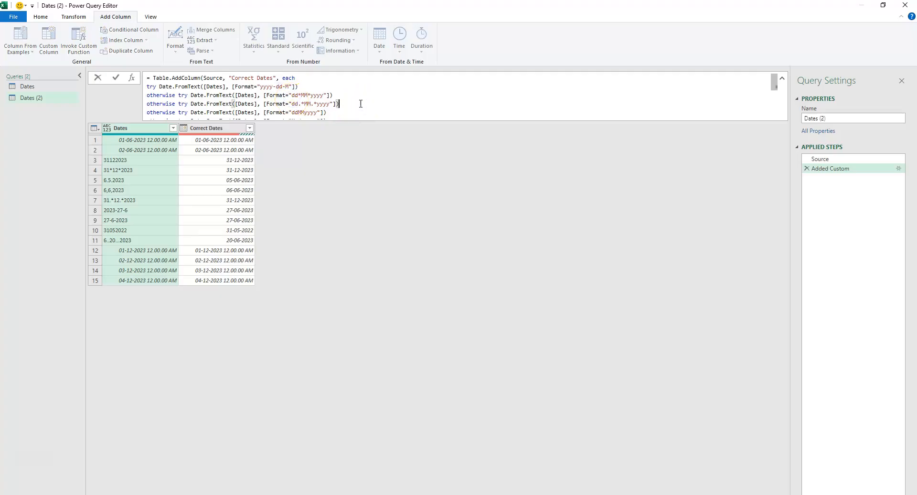
key("Down")
key("Down")
key("Down")
key("Down")
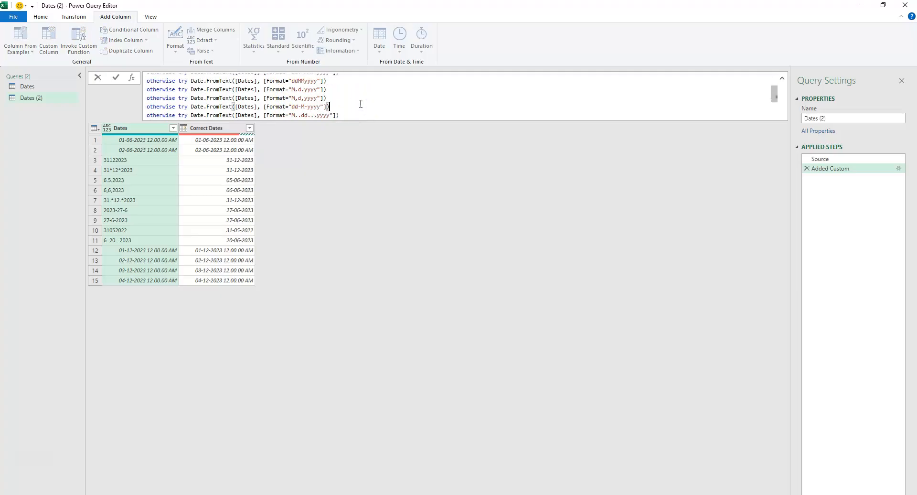
key("Up")
key("Up")
key("Up")
key("Up")
key("Up")
key("Up")
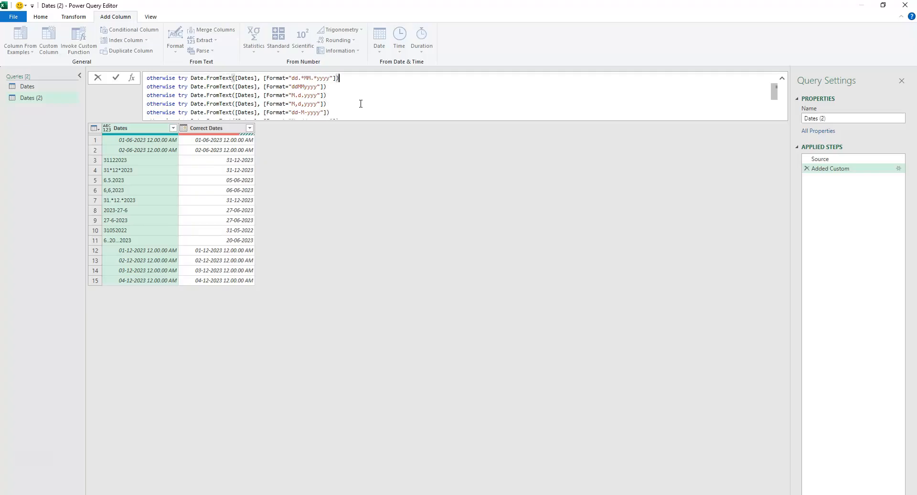
key("Up")
key("Down")
key("Down")
key("Down")
key("Down")
key("Down")
key("Down")
key("Down")
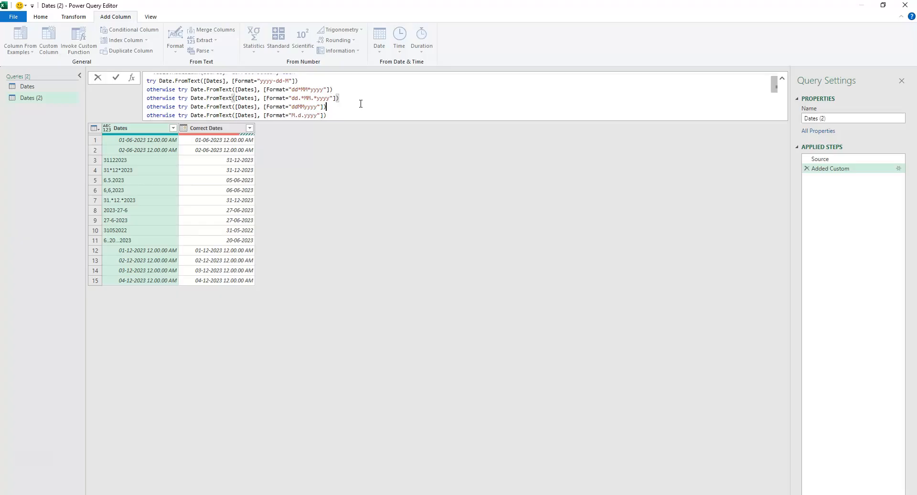
key("Down")
key("Down")
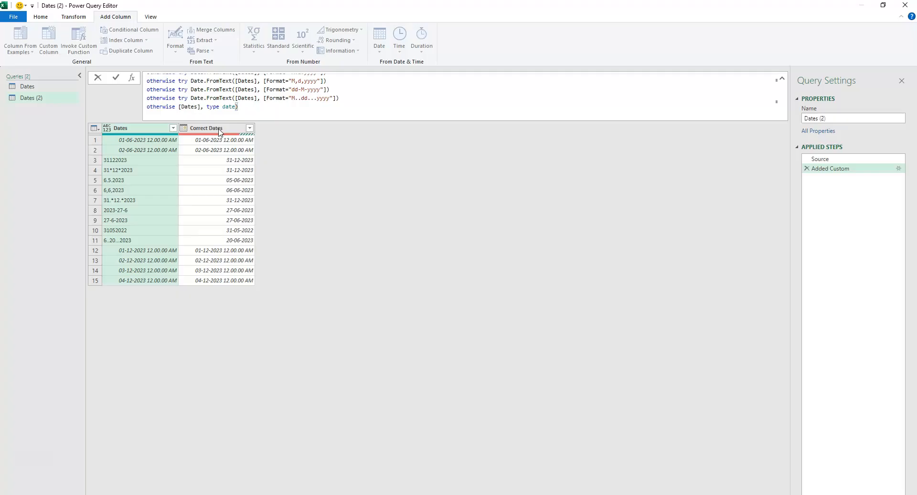
Set the data type of the Correct Dates column to Date
left_click(186, 128)
left_click(185, 128)
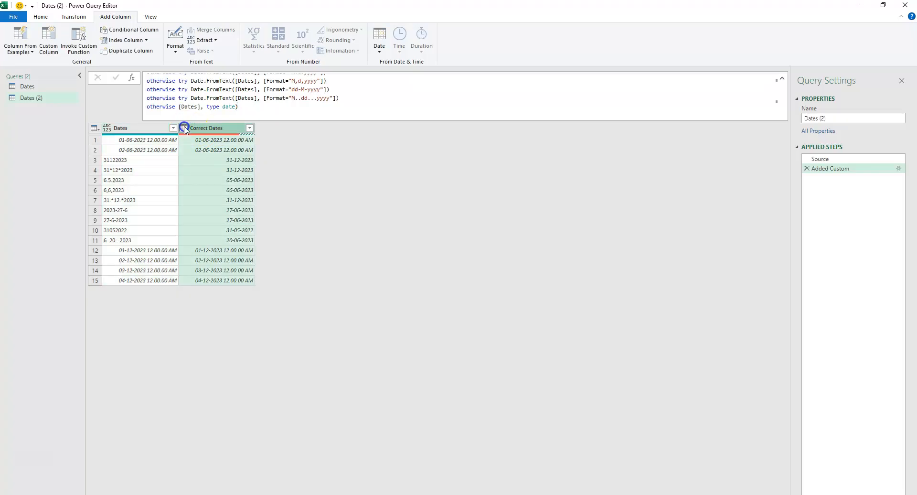
left_click(203, 194)
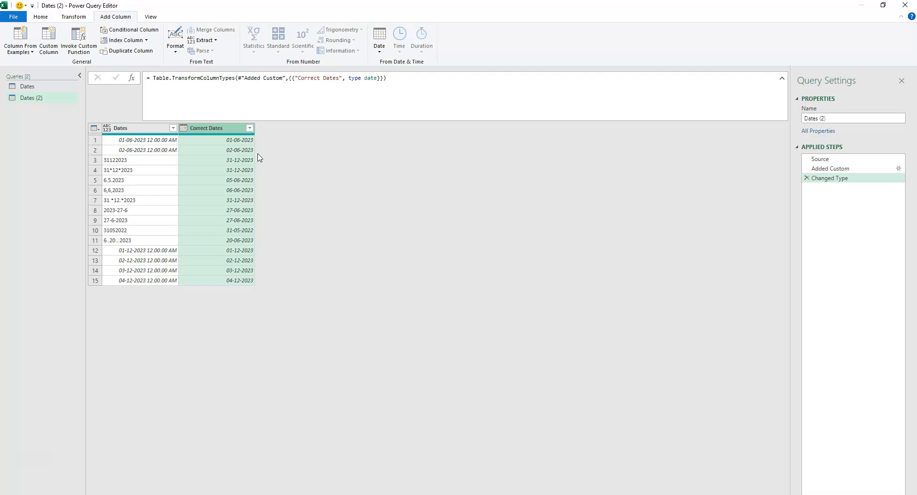
Close Power Query, load the Dates (2) query to a worksheet and check the loaded table
left_click(41, 17)
left_click(42, 19)
left_click(13, 31)
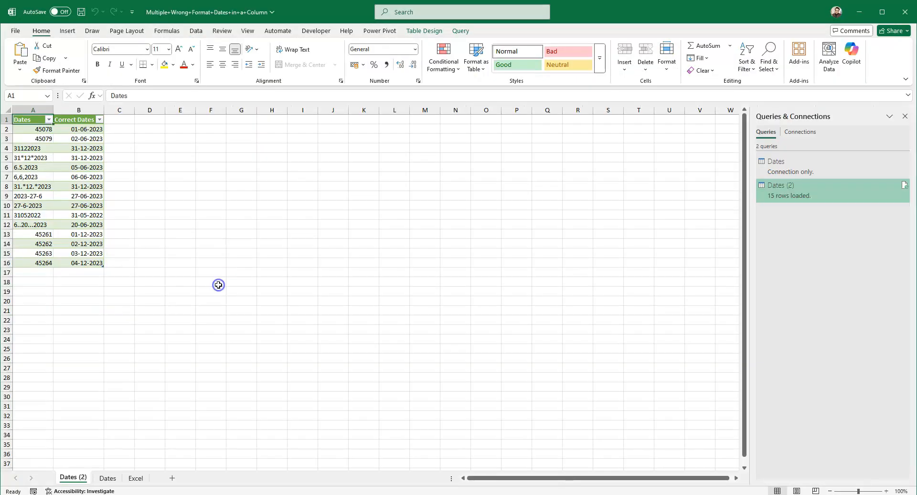
left_click_drag(30, 125, 82, 262)
left_click(153, 257)
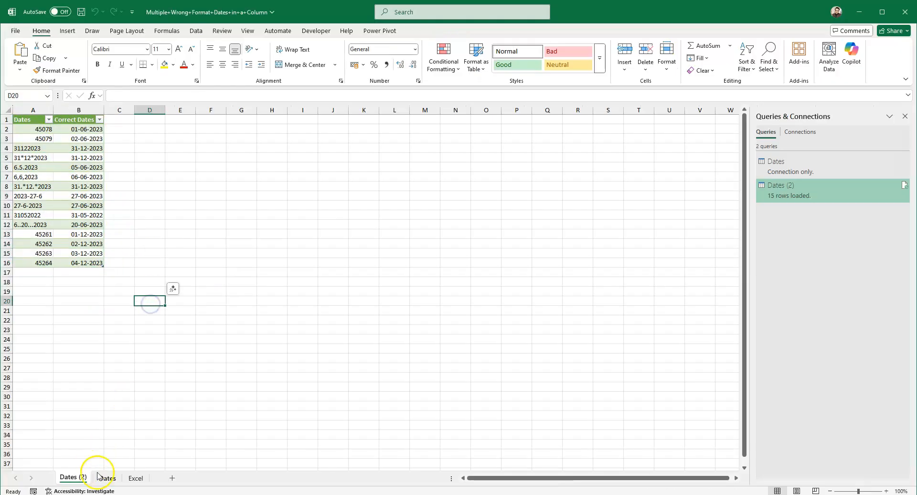
On the Dates sheet, copy the wrongly formatted dates in A5:A8 and paste them below the table from A17
left_click(107, 477)
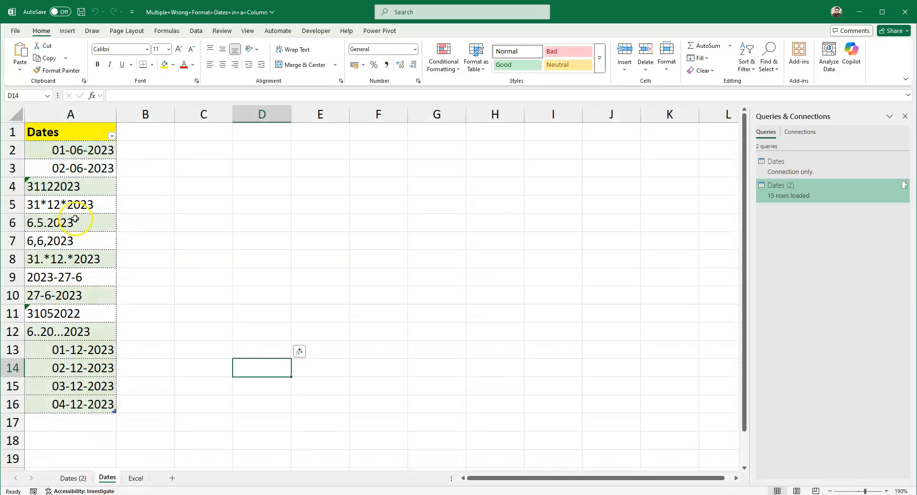
left_click_drag(70, 204, 71, 259)
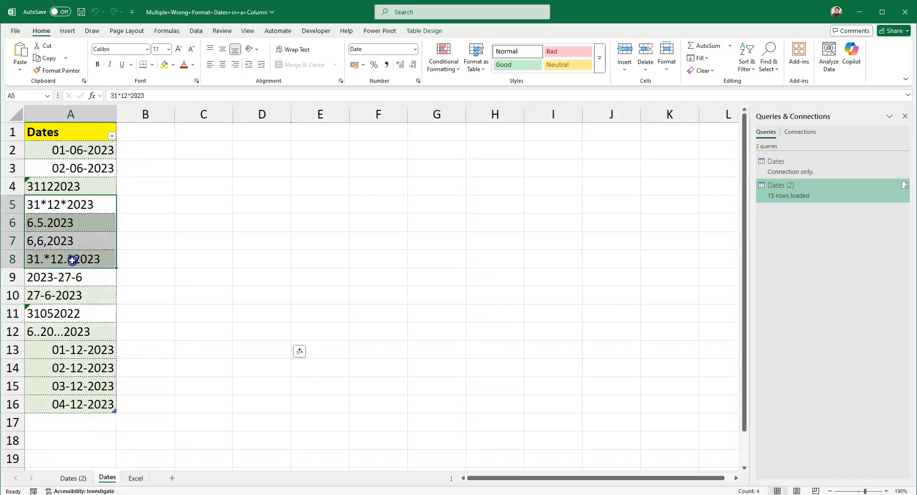
key("ctrl+c")
left_click(63, 423)
key("ctrl+v")
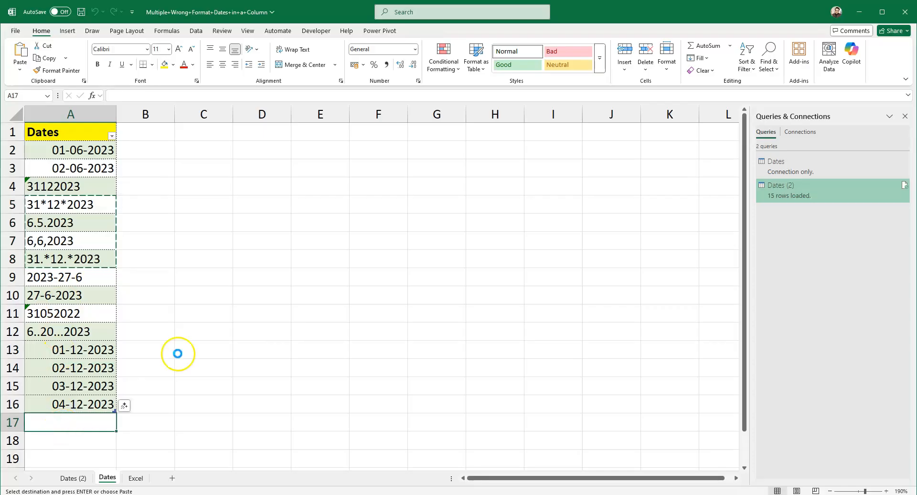
Change the pasted date in cell A18 of the Dates sheet to 6.9.2023
scroll(178, 348, "down", 3)
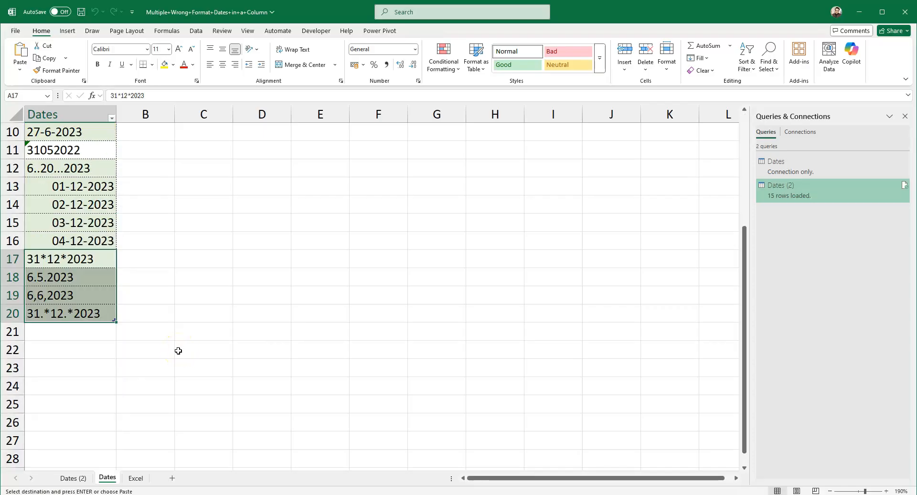
left_click(69, 277)
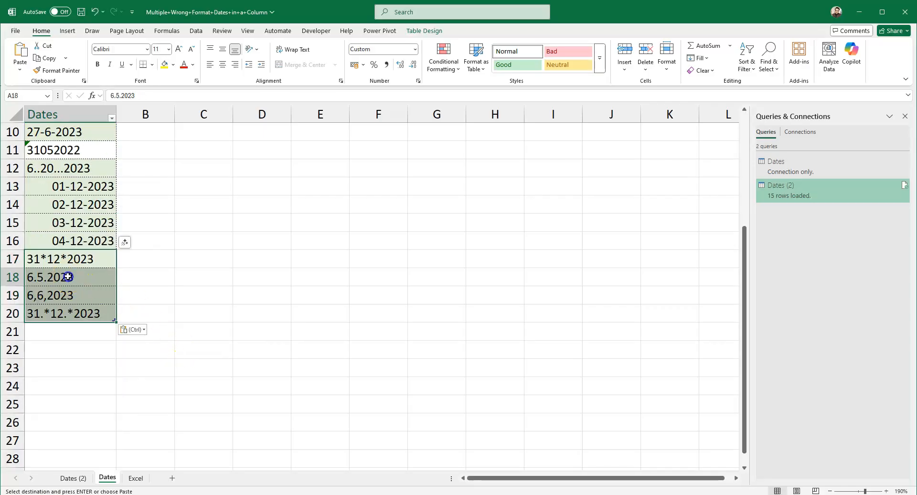
double_click(43, 283)
left_click(42, 284)
key("BackSpace")
type("9")
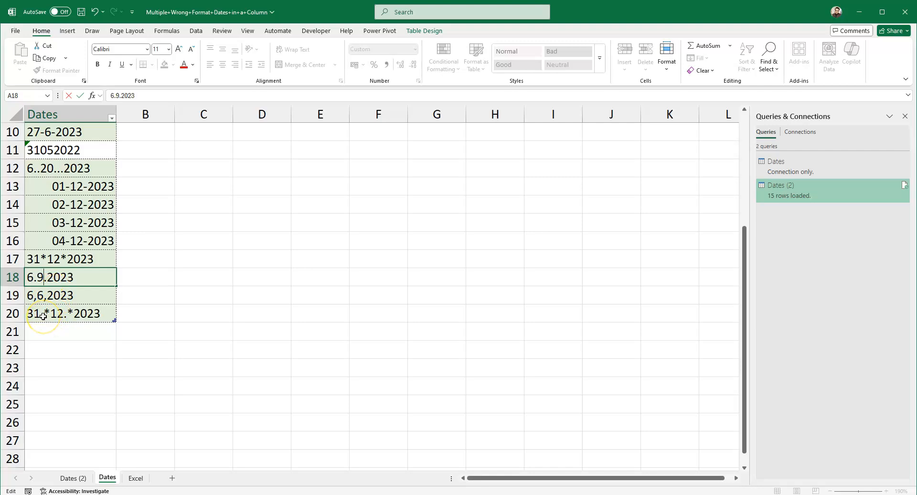
Change the pasted date in cell A17 to 31*12*2021
left_click(96, 259)
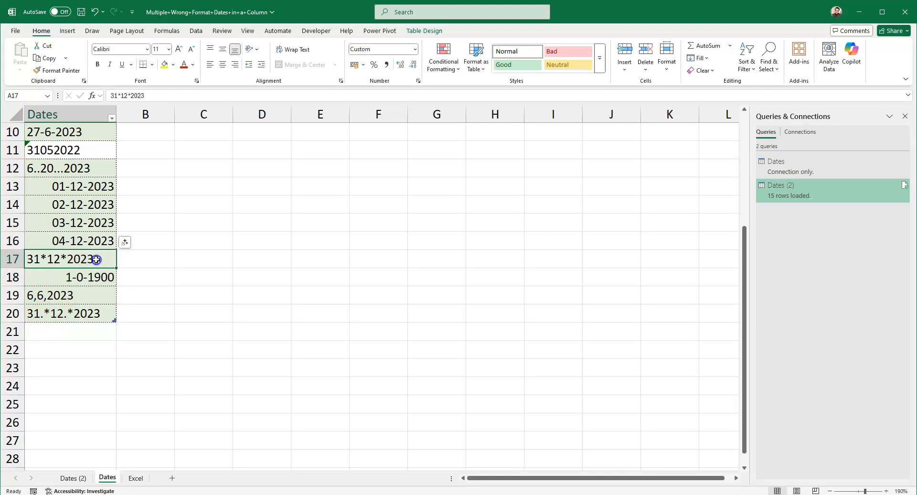
double_click(99, 261)
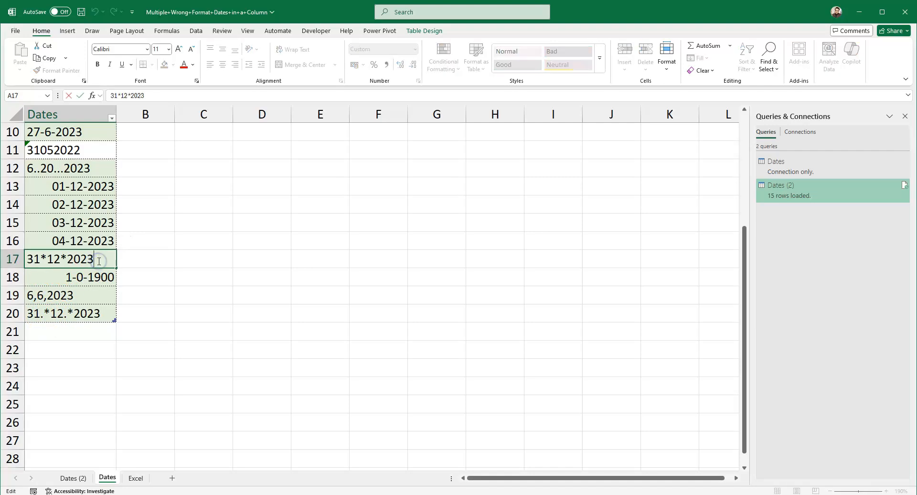
key("BackSpace")
key("Return")
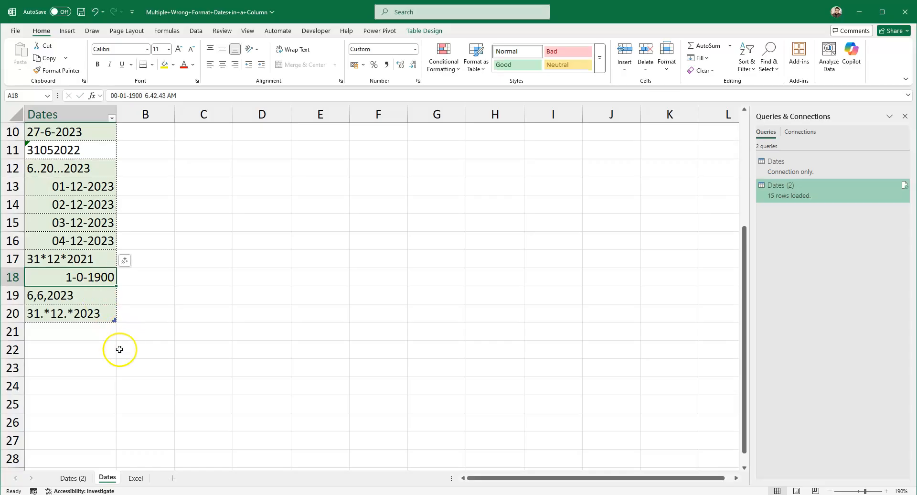
Refresh all queries for the Dates (2) sheet and check the Correct Dates values in the added rows 17 to 20
left_click(73, 477)
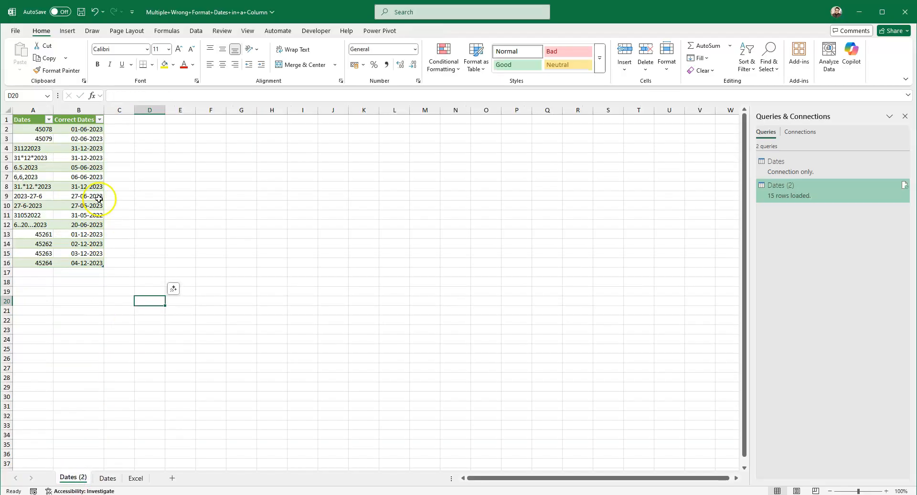
left_click(196, 33)
left_click(181, 55)
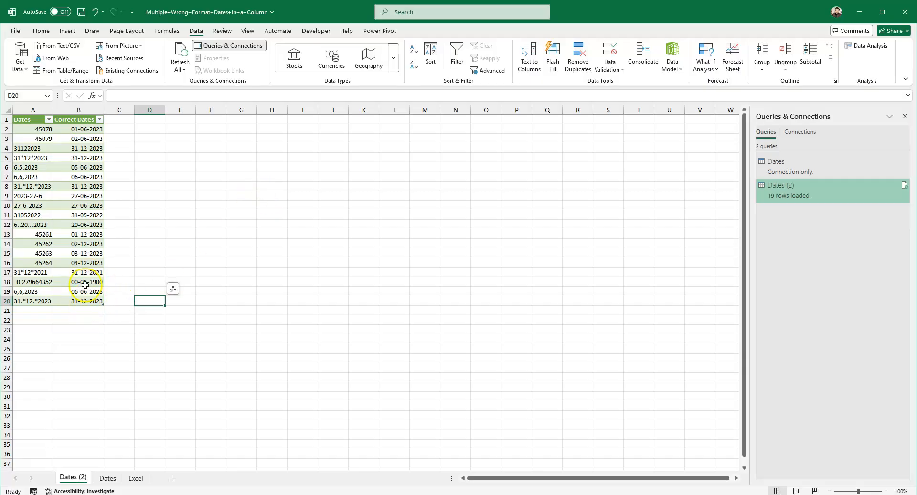
left_click_drag(89, 273, 86, 300)
left_click(238, 301)
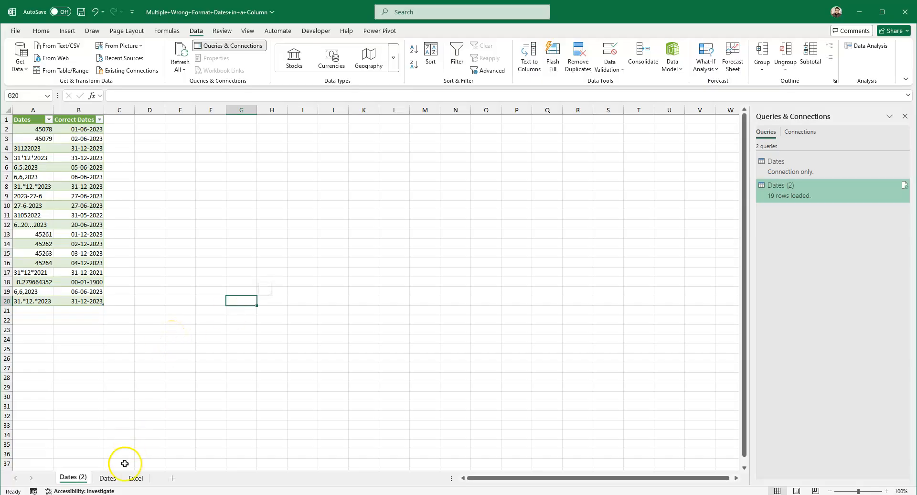
left_click(108, 478)
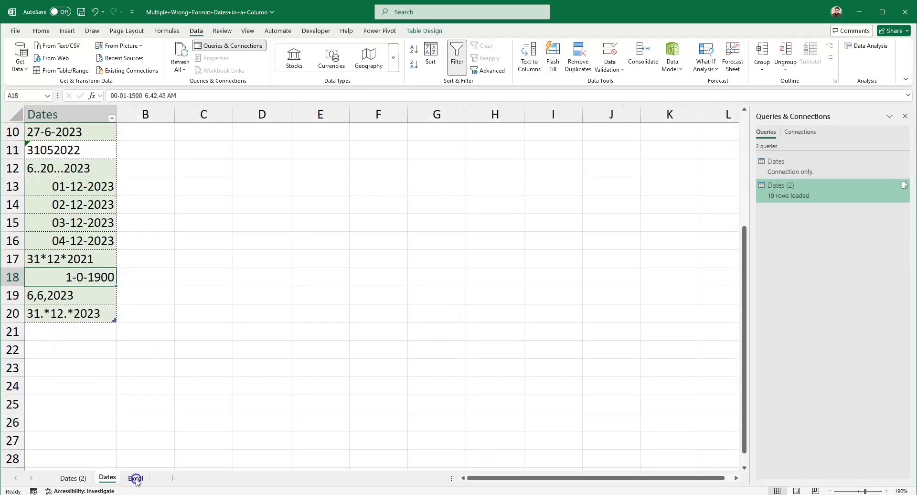
left_click(136, 479)
left_click(107, 478)
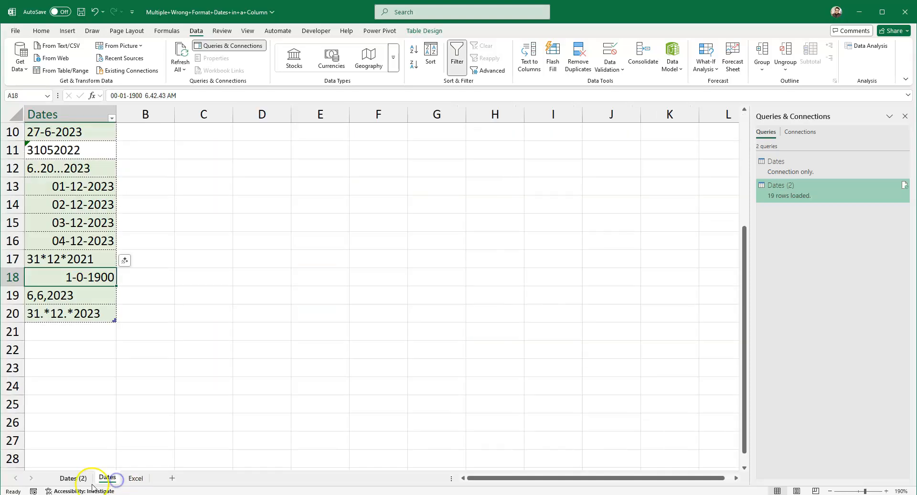